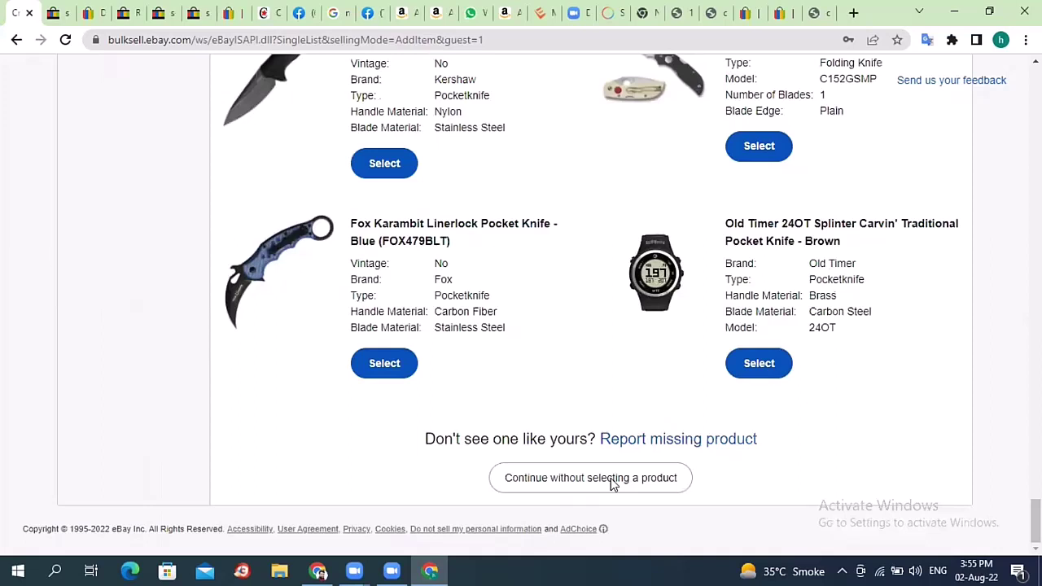
- Continue without selecting a product and set the listing title to "Custom handmade damascus knife with leather sheeth."
click(614, 485)
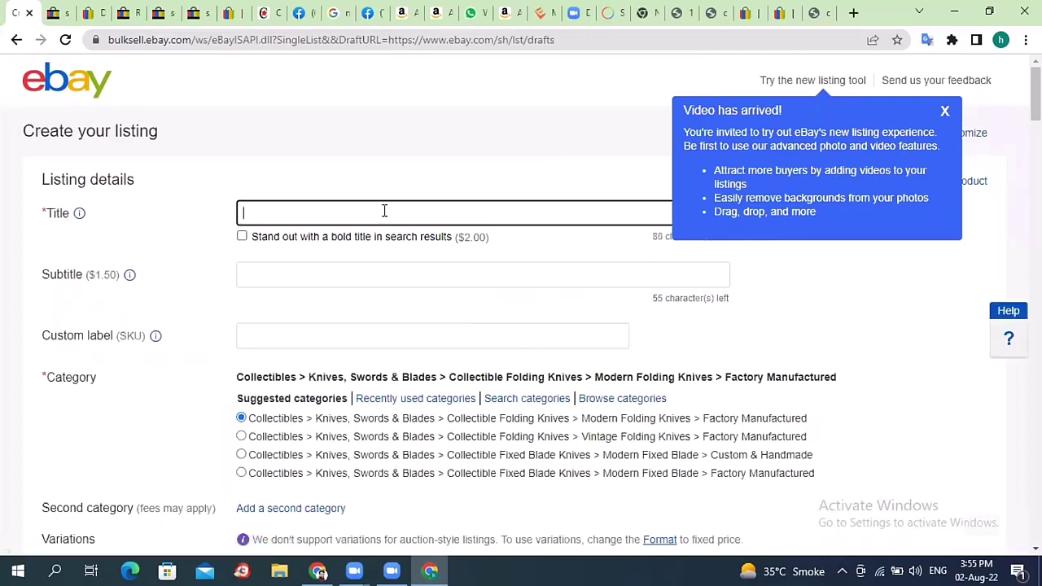
text(Custom handma)
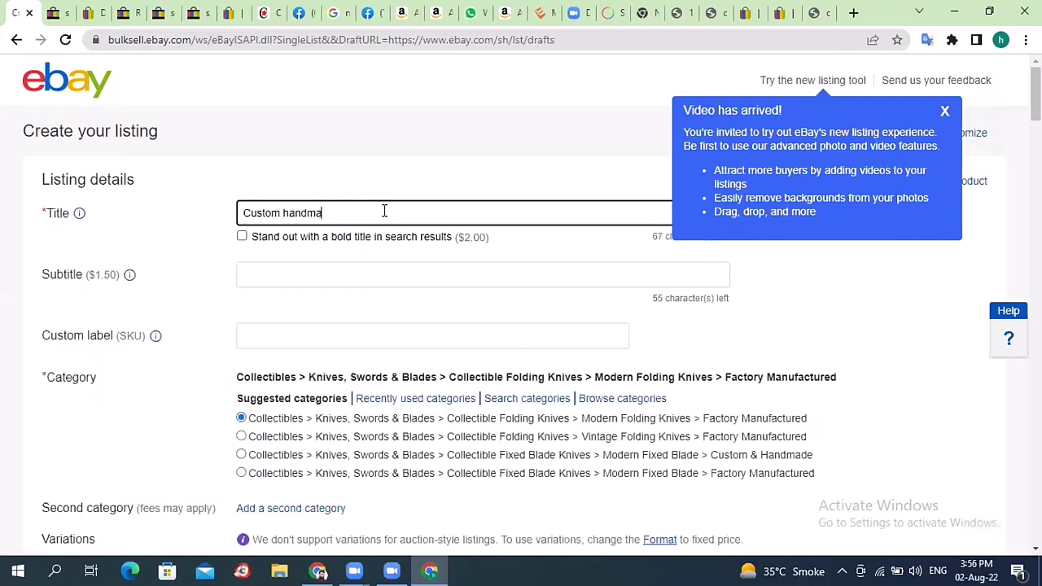
text(dw)
text( dama)
text(scus )
text(knife )
text(with leather s)
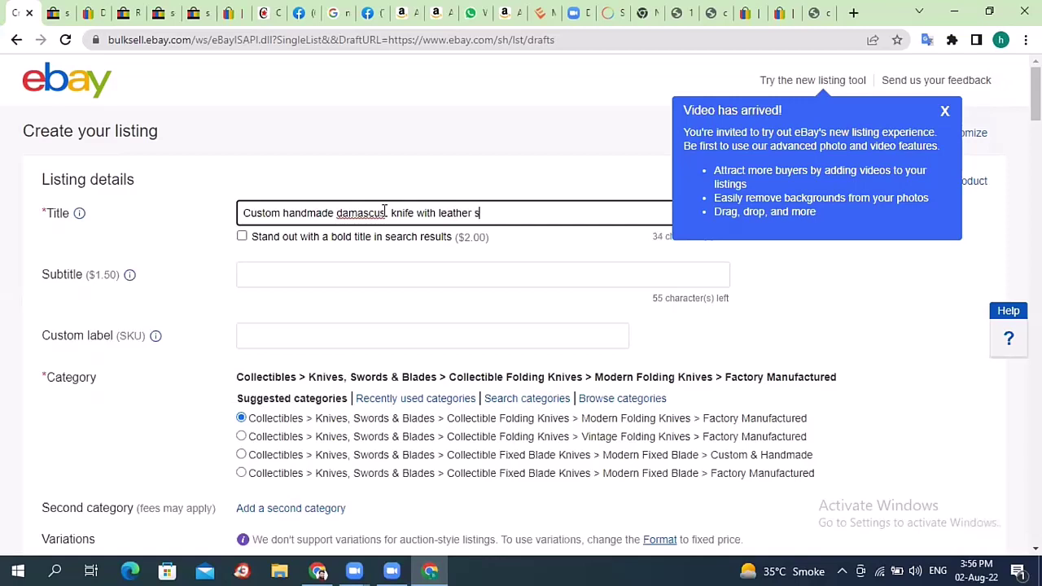
text(heeth.)
- Set the custom label (SKU) to A-11 and choose the suggested category Collectible Fixed Blade Knives > Modern Fixed Blade > Custom & Handmade
click(414, 332)
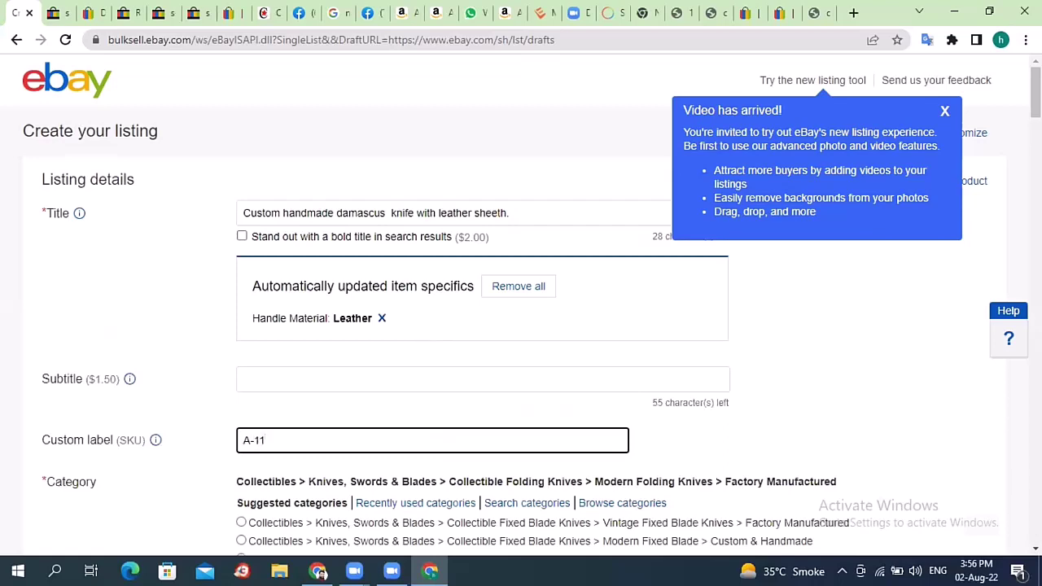
scroll(521, 325, down, 4)
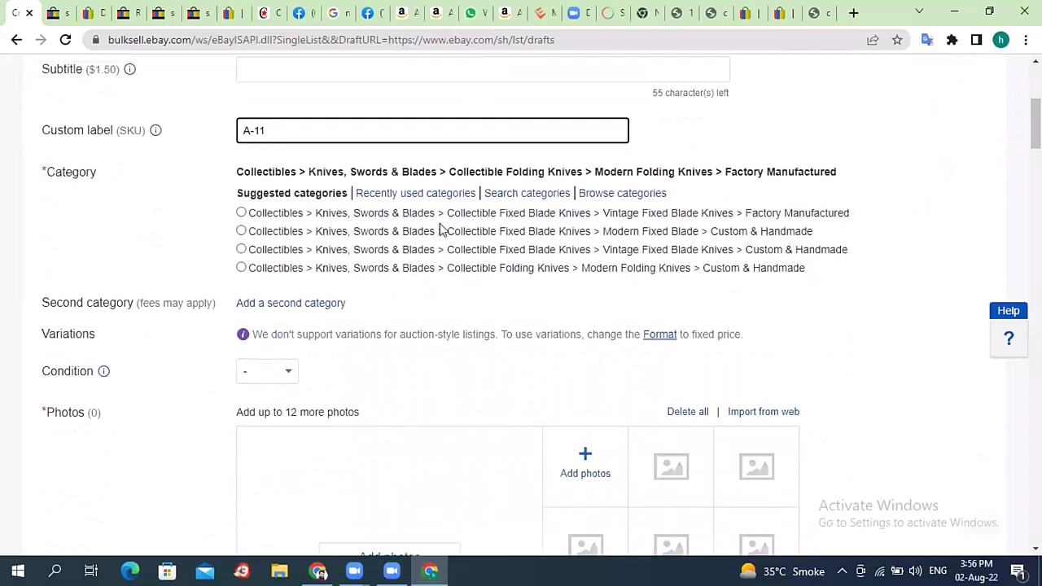
click(268, 231)
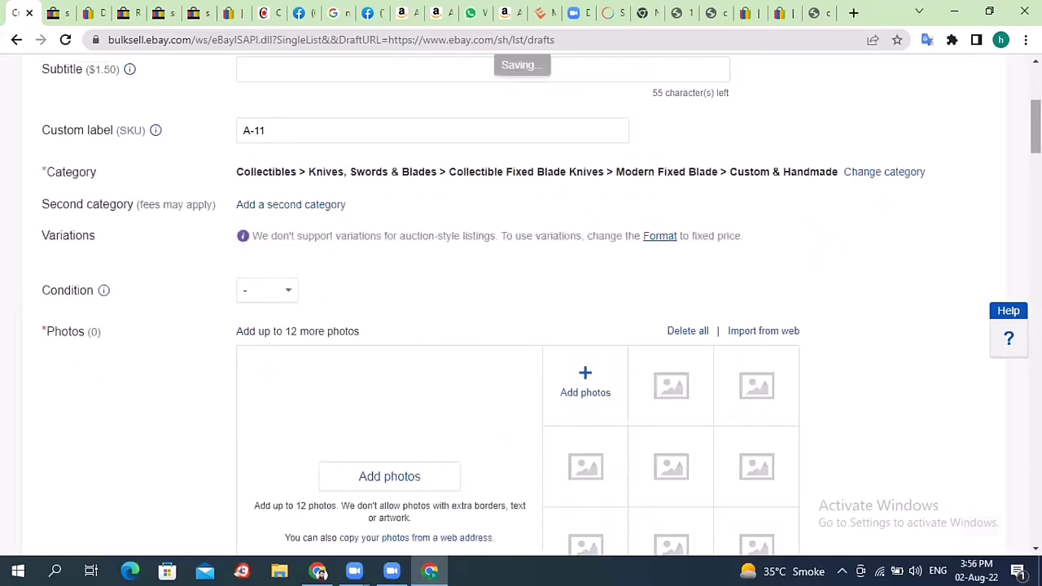
- Set the item condition to New
click(275, 291)
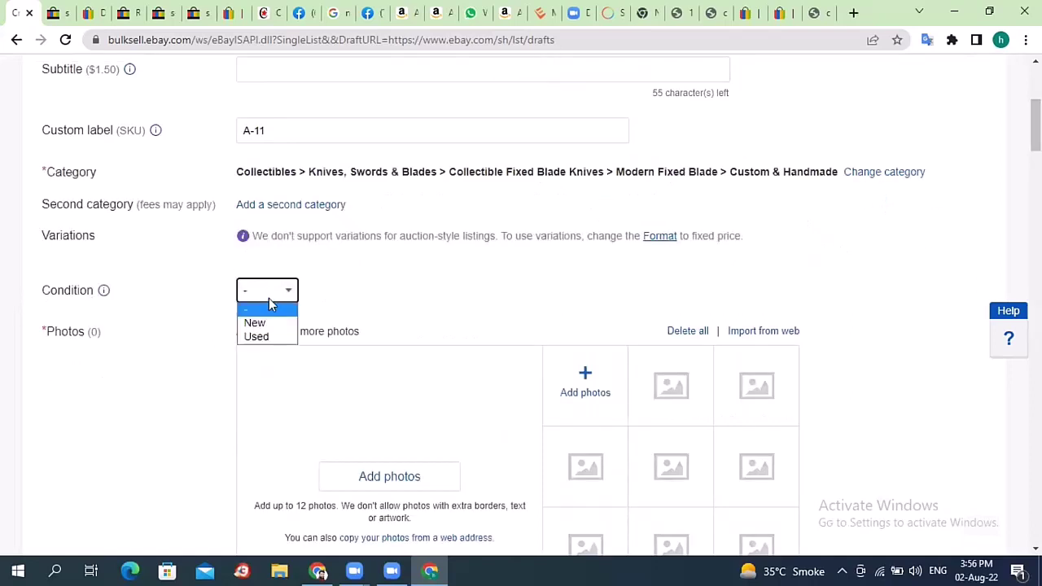
click(255, 323)
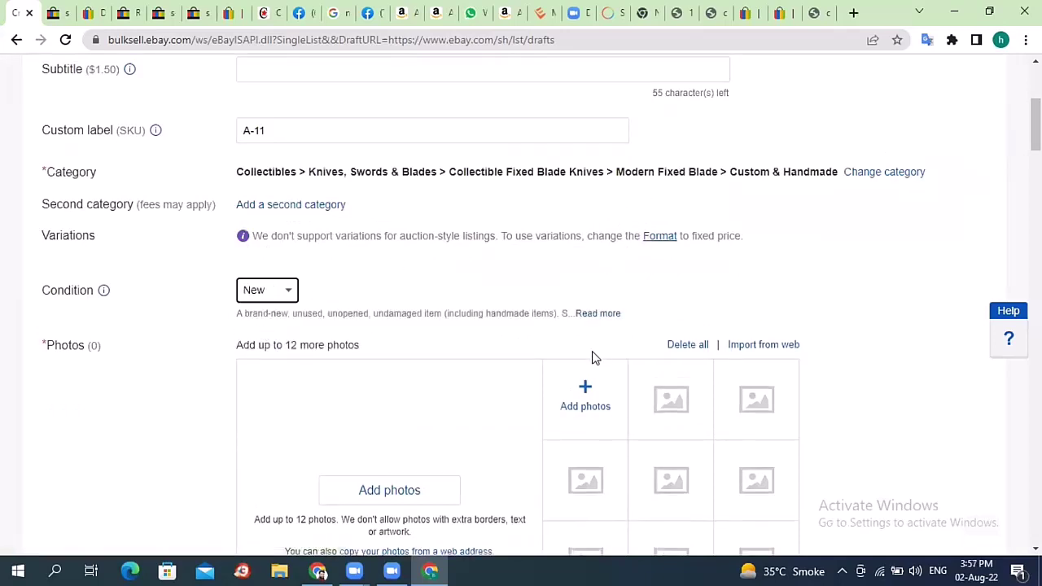
- Start adding listing photos and check the Downloads folder for the knife pictures
click(582, 407)
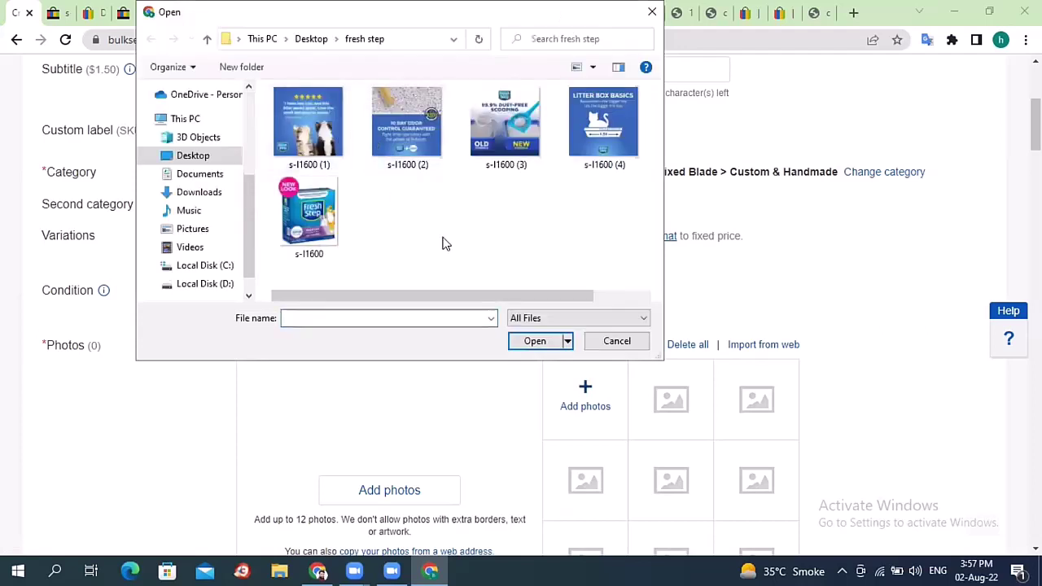
key(alt+Up)
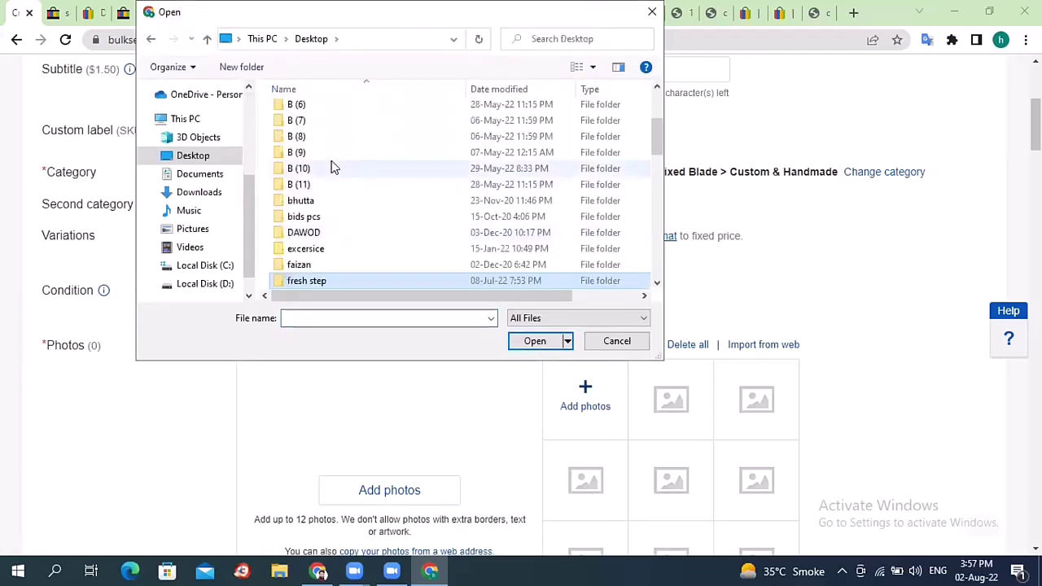
key(alt+Up)
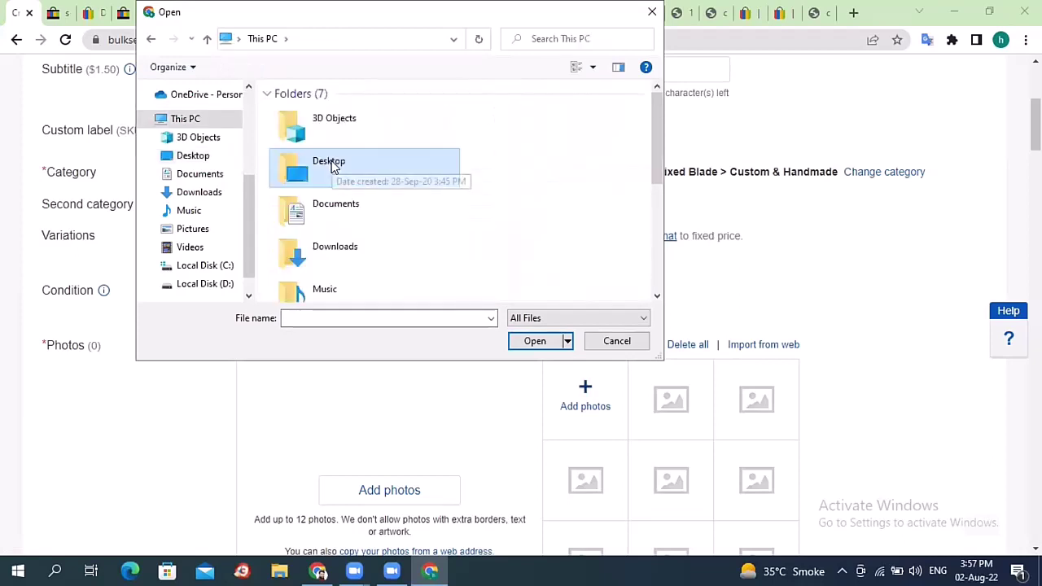
key(Down)
key(Down)
key(Return)
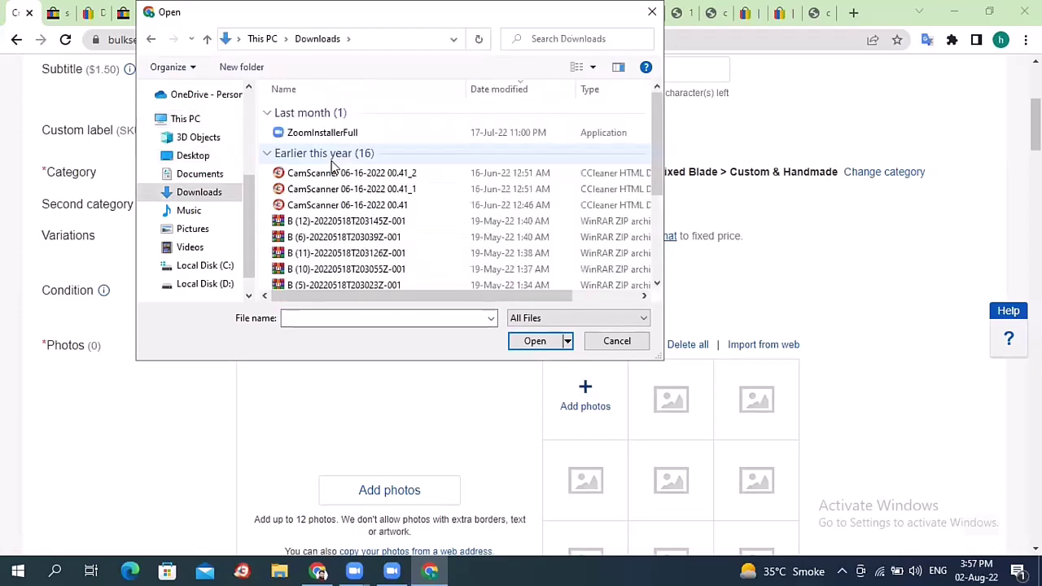
- Look through Local Disk (D:) for the knife pictures
key(alt+Up)
key(Down)
key(Down)
key(Down)
key(Down)
key(Down)
key(Down)
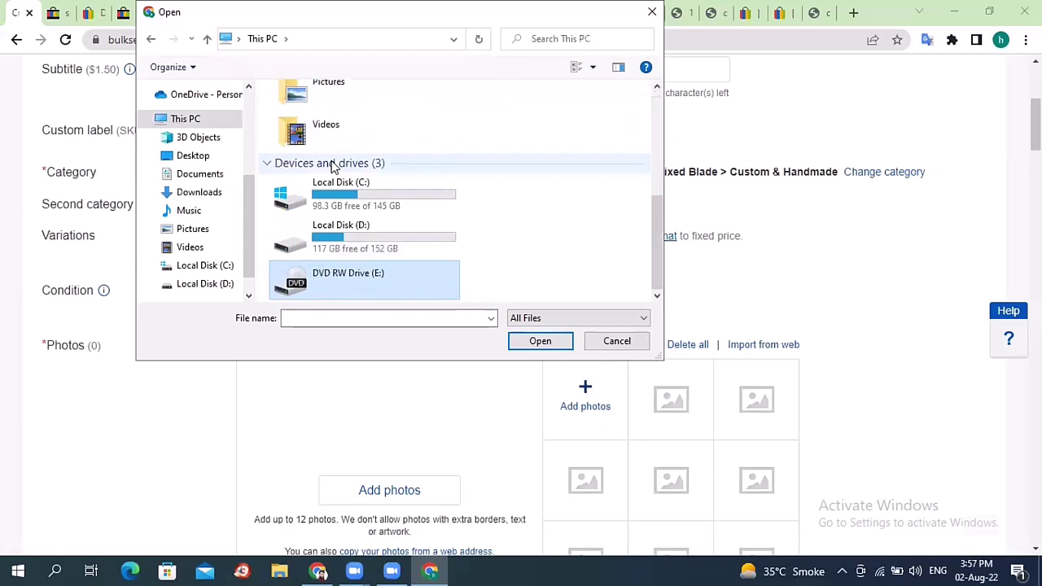
key(Up)
key(Return)
key(Down)
key(Down)
key(Down)
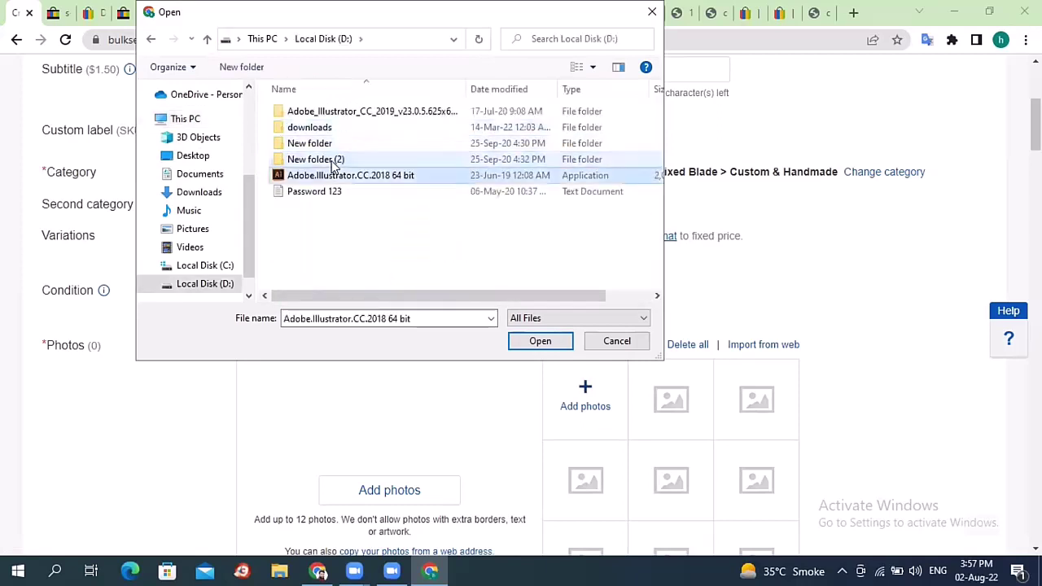
- Go to the Desktop folder and look through its subfolders for the knife pictures
key(alt+Up)
key(Up)
key(Up)
key(Up)
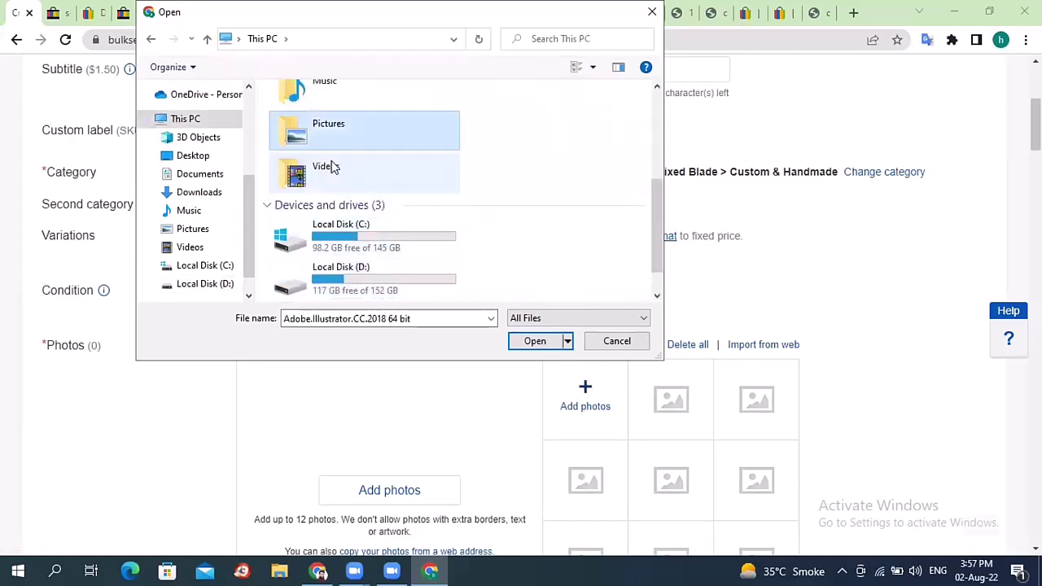
key(Up)
key(Up)
key(Up)
key(Up)
key(Return)
key(Down)
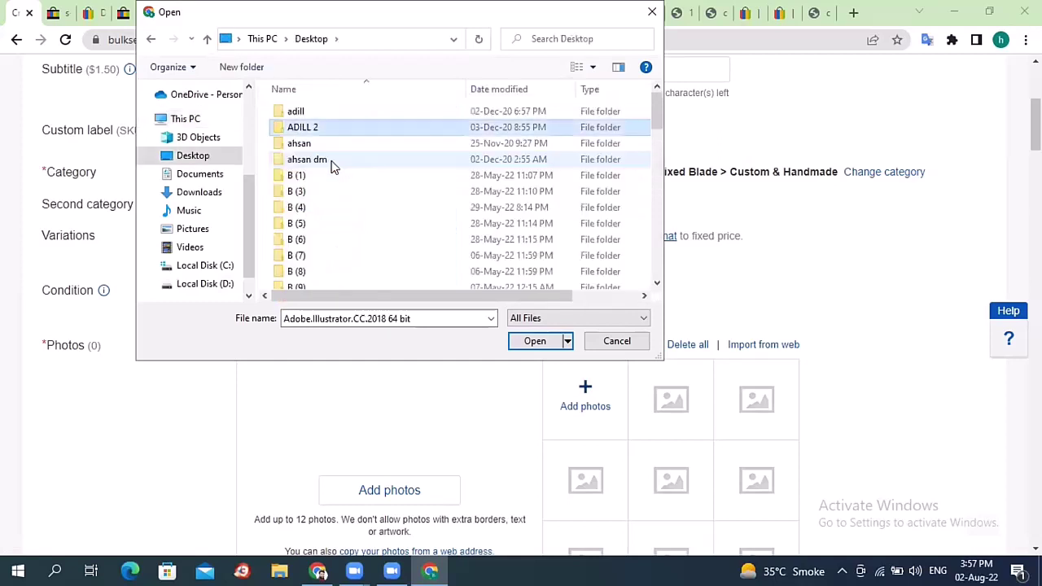
key(Down)
key(Down)
key(Down)
key(Down)
key(Down)
key(Down)
key(Down)
key(Down)
key(Down)
key(Down)
key(Down)
key(Down)
key(Down)
key(Down)
key(Down)
key(Down)
key(Down)
key(Down)
key(Down)
key(Down)
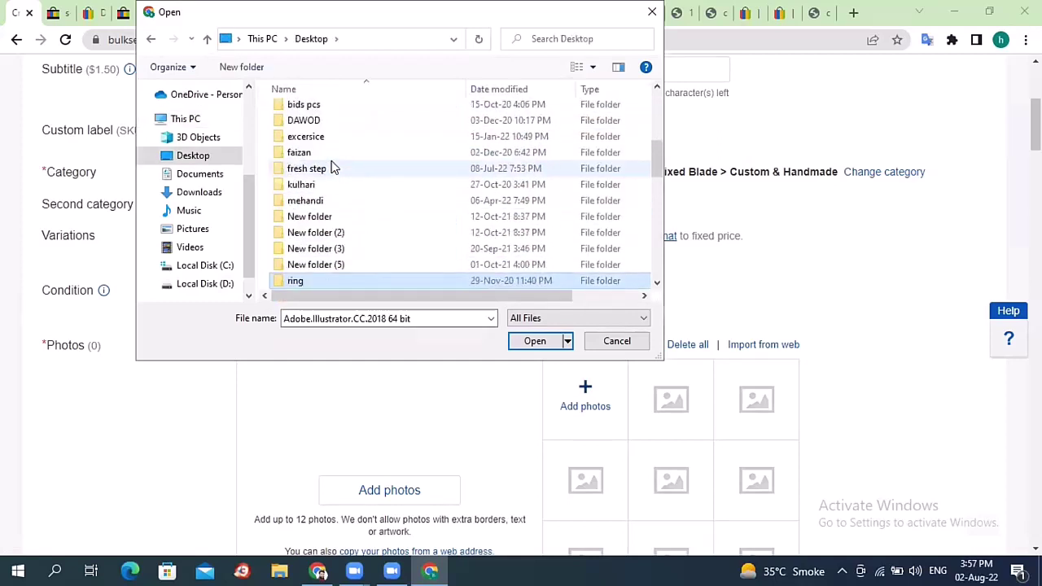
- Examine the images in New folder (2) on the Desktop, returning to the Desktop folder
key(Up)
key(Up)
key(Up)
key(Up)
key(Up)
key(Down)
key(Down)
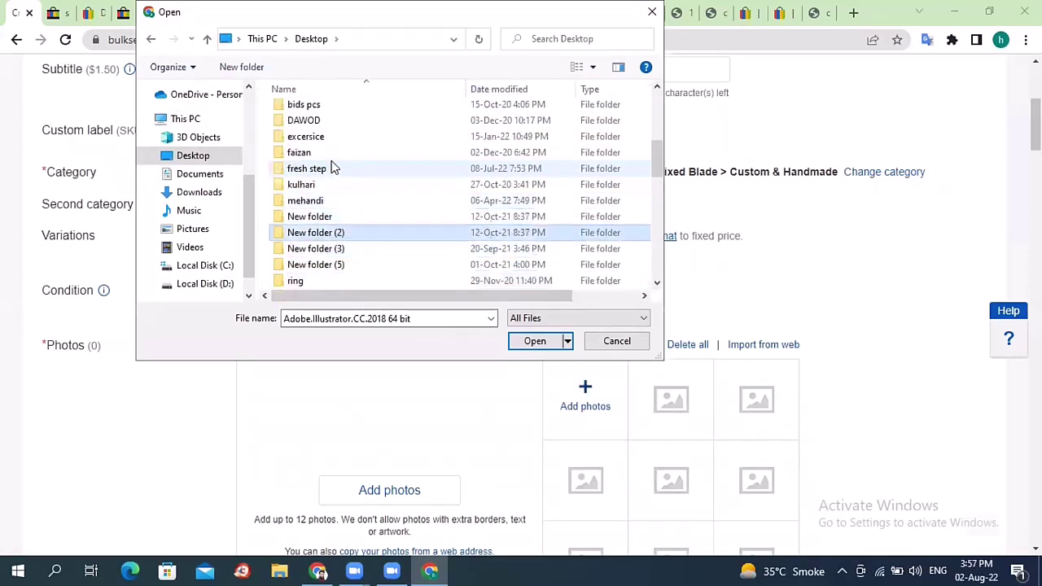
key(Return)
key(Right)
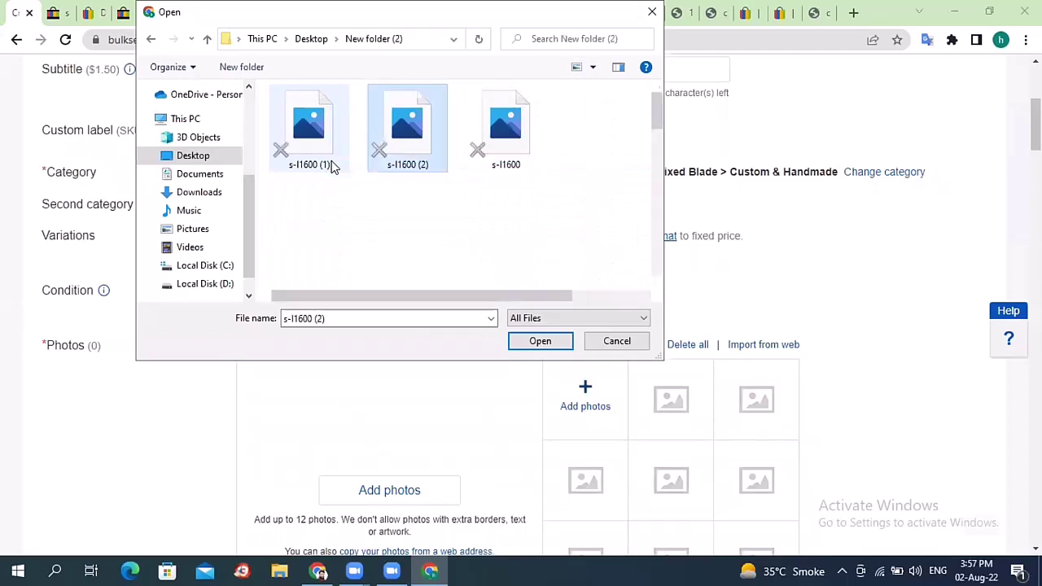
key(BackSpace)
- Look through the remaining Desktop folders and files to locate the folder holding the knife photos
key(Down)
key(Down)
key(Down)
key(Down)
key(Down)
key(Down)
key(Down)
key(Down)
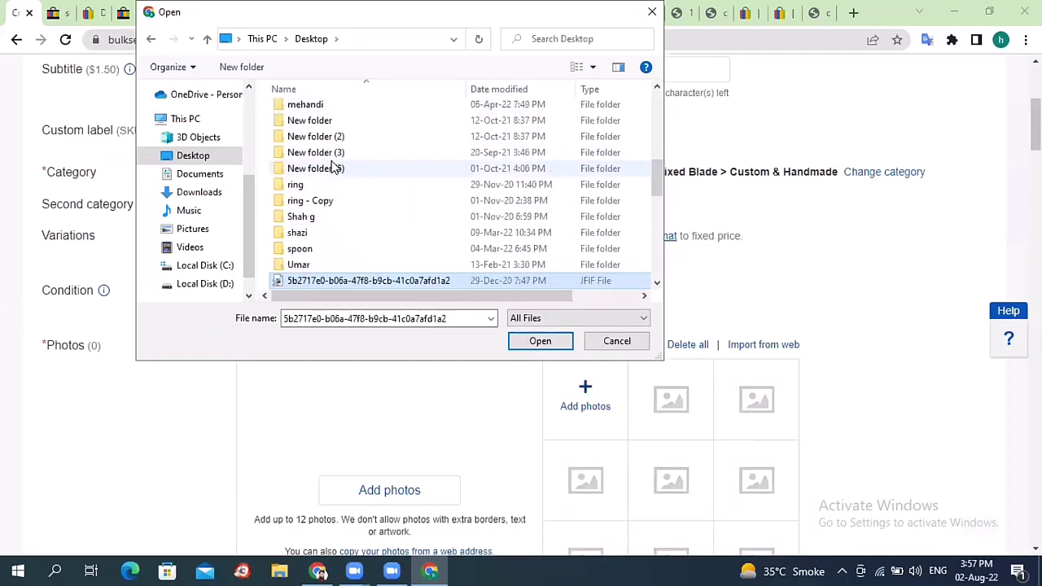
key(Up)
key(Up)
key(Up)
key(Down)
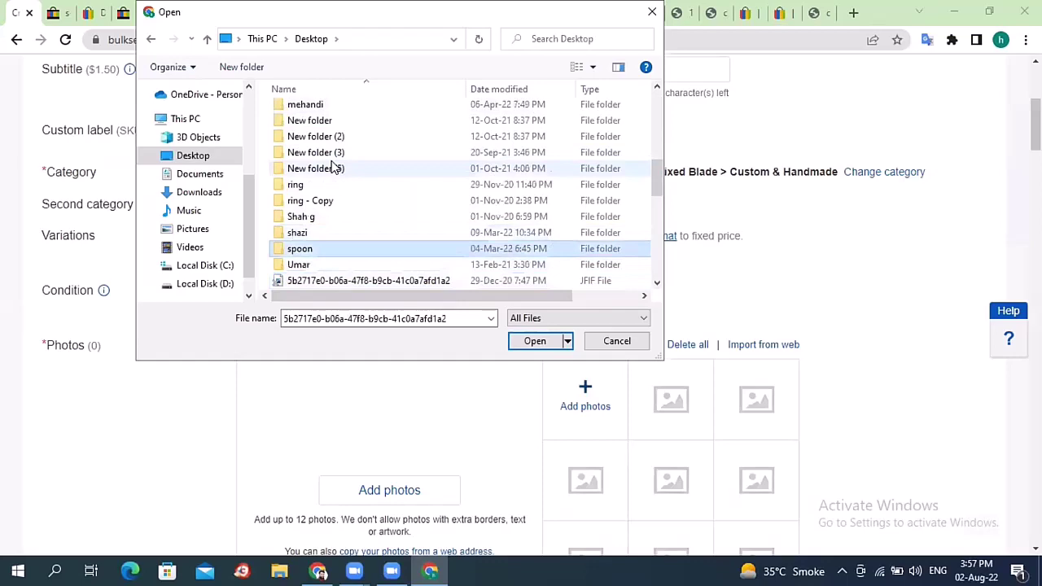
key(Down)
key(Down)
key(Down)
key(Down)
key(Down)
key(Down)
key(Down)
key(Down)
key(Down)
key(Down)
key(Down)
key(Down)
key(Down)
key(Down)
key(Down)
key(Down)
key(Down)
key(Down)
key(Down)
key(Down)
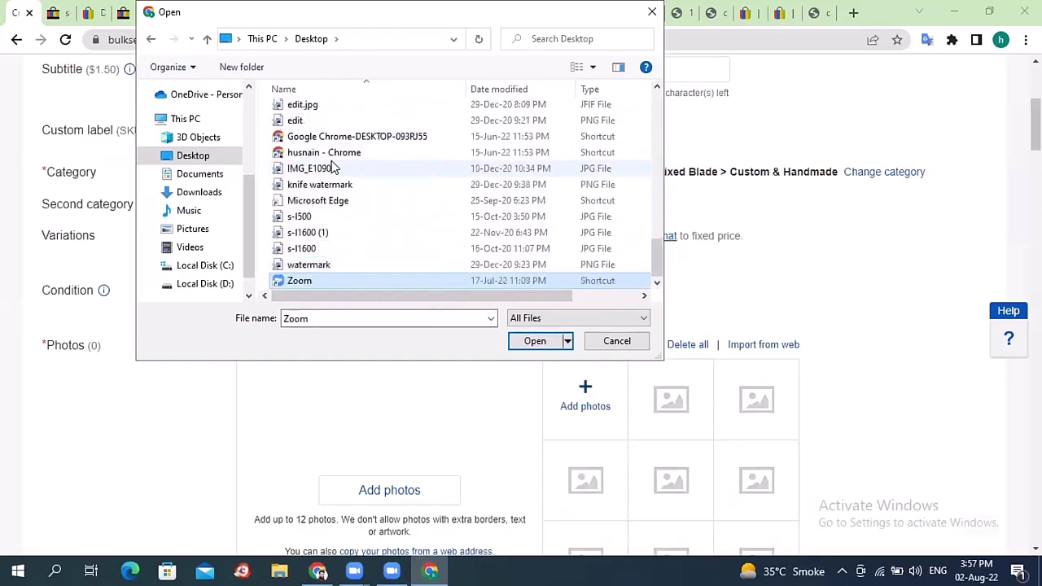
key(Up)
key(Up)
key(Up)
key(Up)
key(Up)
key(Up)
key(Up)
key(Up)
key(Up)
key(Up)
key(Up)
key(Up)
key(Up)
key(Up)
key(Up)
key(Up)
key(Up)
key(Up)
key(Up)
key(Up)
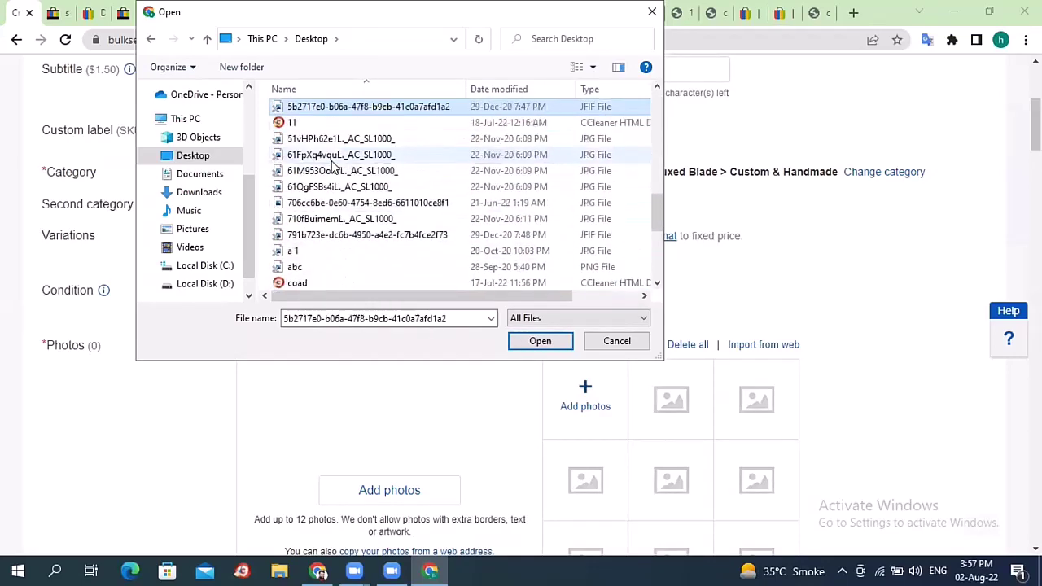
key(Up)
key(Up)
key(Up)
key(Up)
key(Up)
- Upload all eight knife photos, SNS_0627_1 to SNS_0634_1, from subfolder 2 of the person-named folder just above the Desktop's loose files
key(Down)
key(Down)
key(Down)
key(Down)
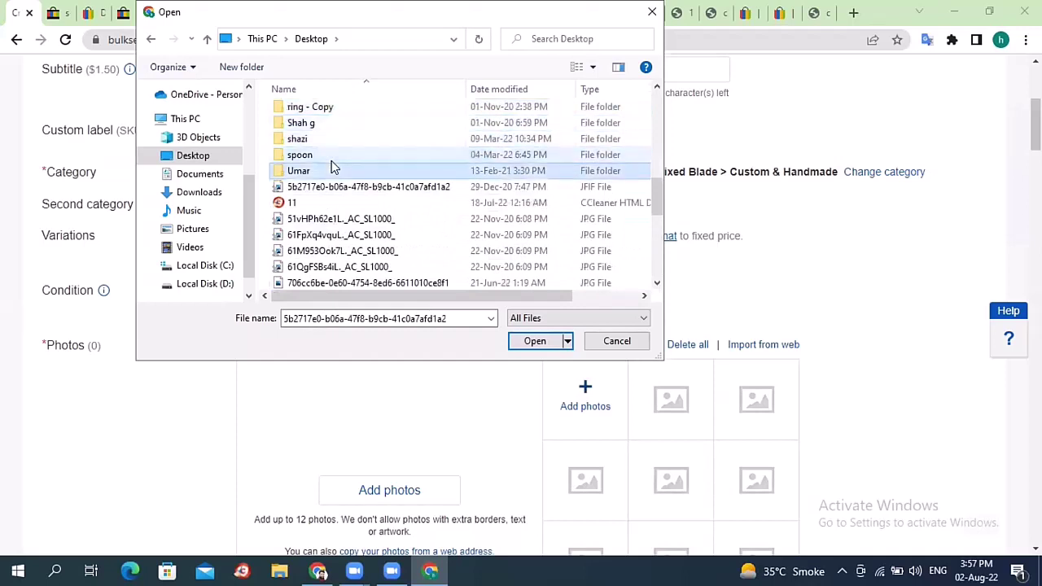
key(Return)
key(Down)
key(Return)
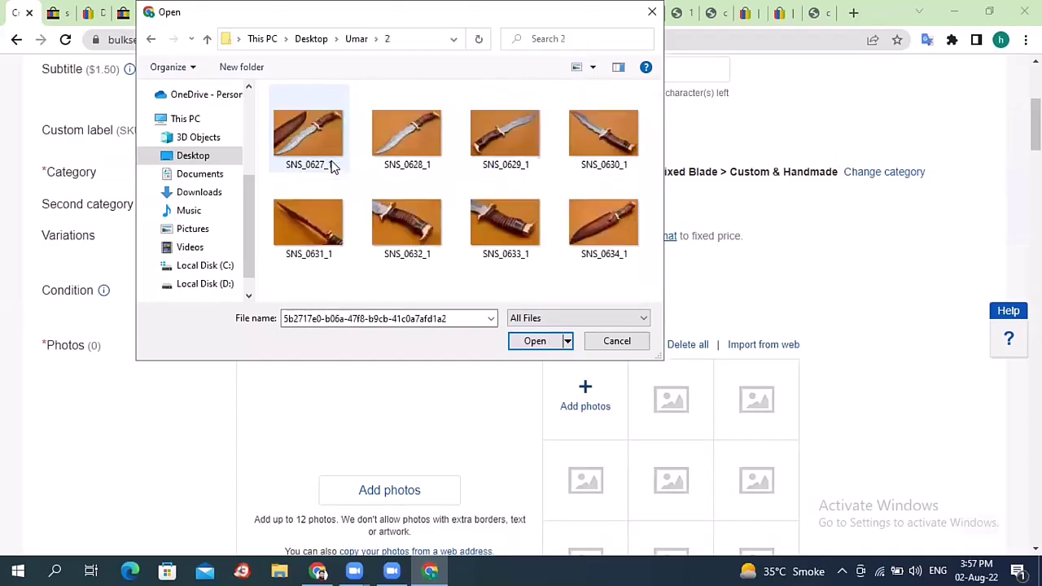
key(ctrl+a)
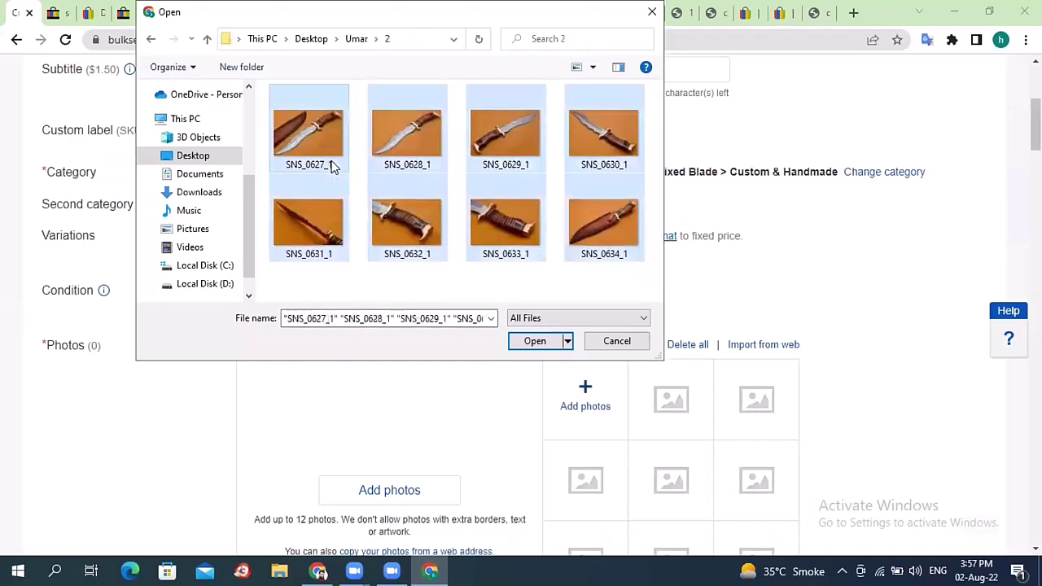
key(Return)
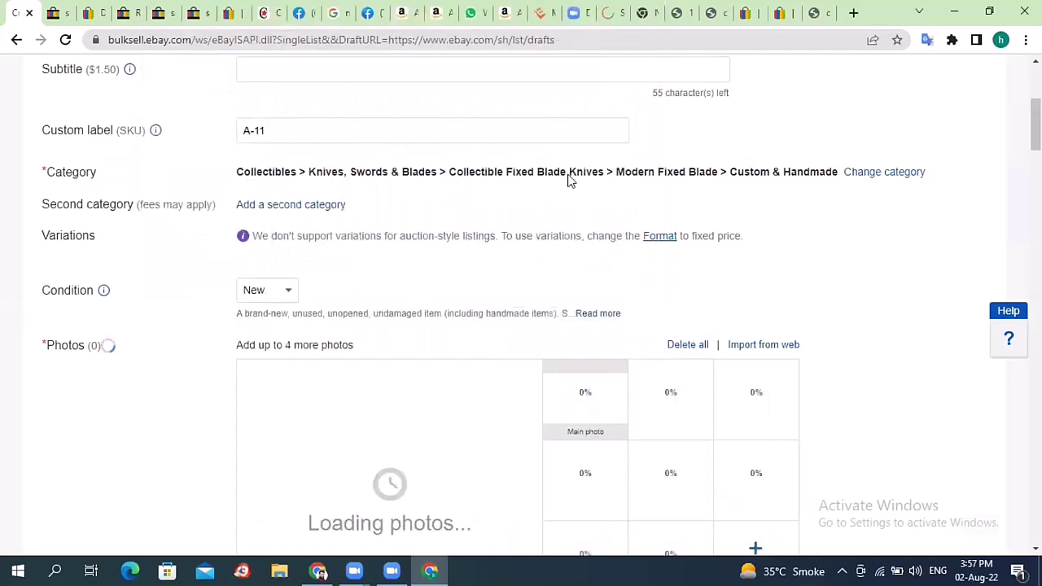
- In the item specifics, set the brand to Eagle Damascus and the tang to Full
scroll(522, 309, down, 4)
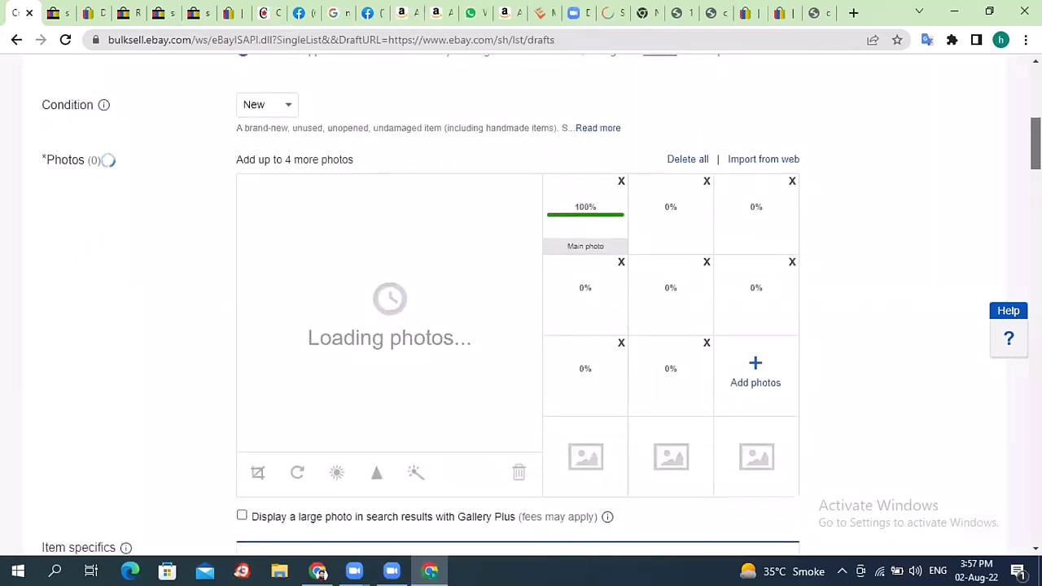
scroll(521, 309, down, 7)
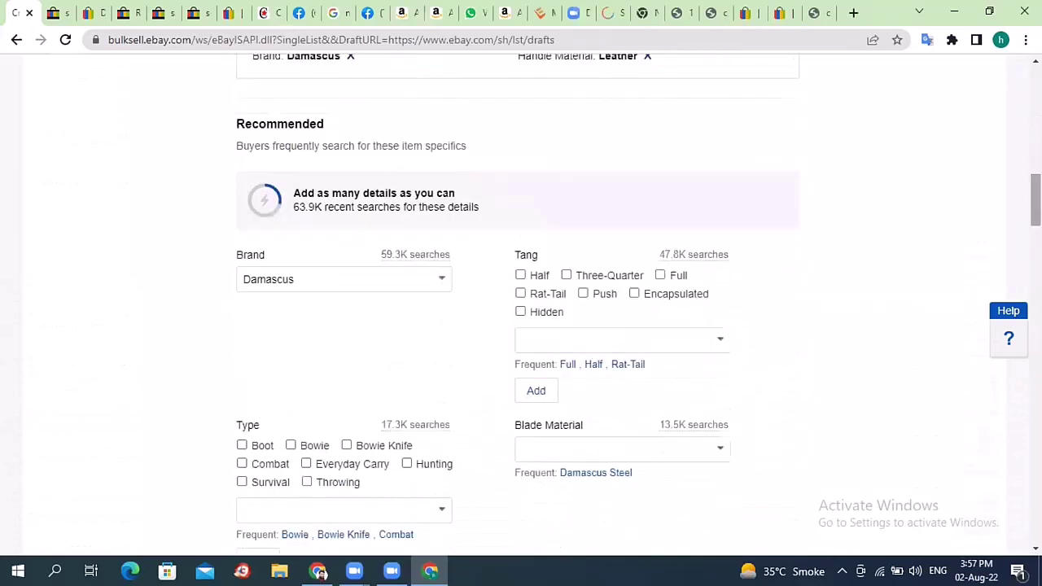
scroll(492, 122, down, 2)
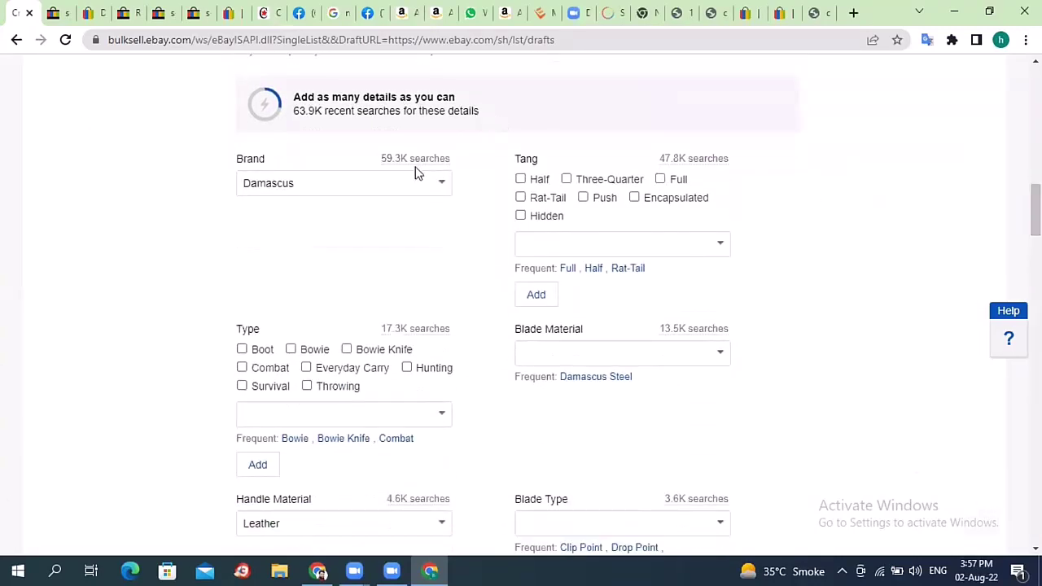
click(419, 179)
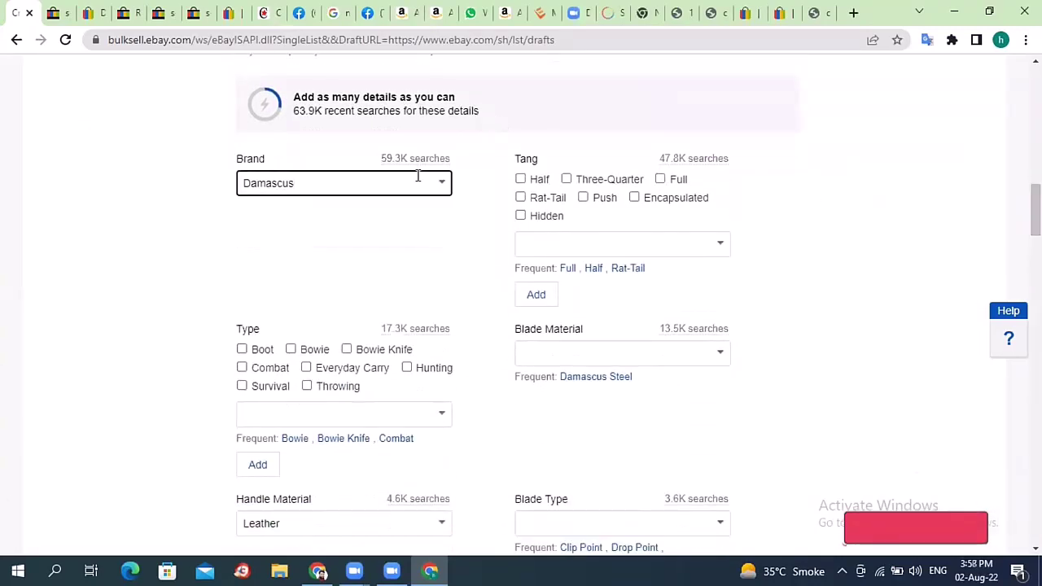
click(419, 179)
key(BackSpace)
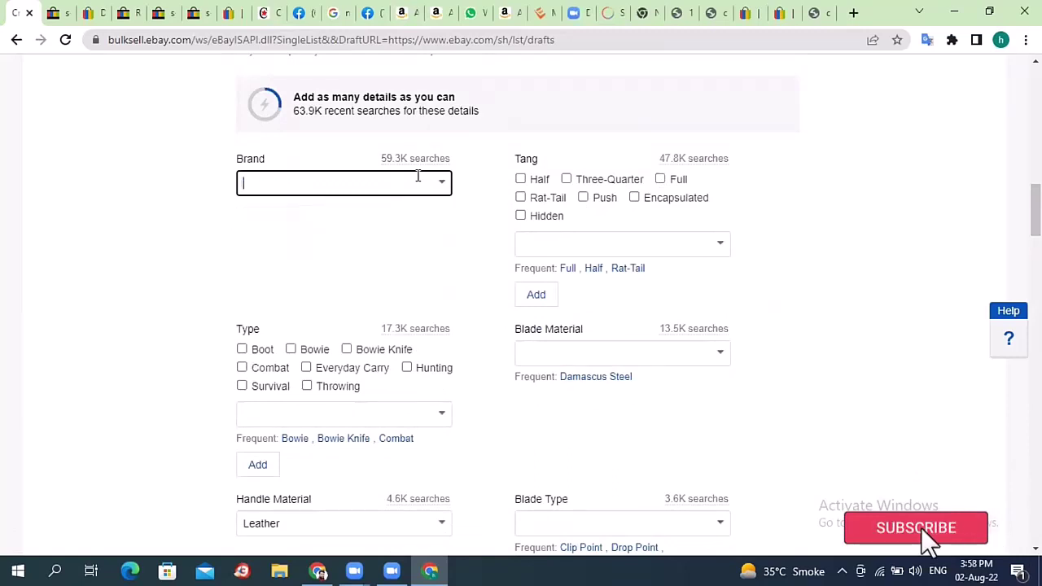
text(Eagle)
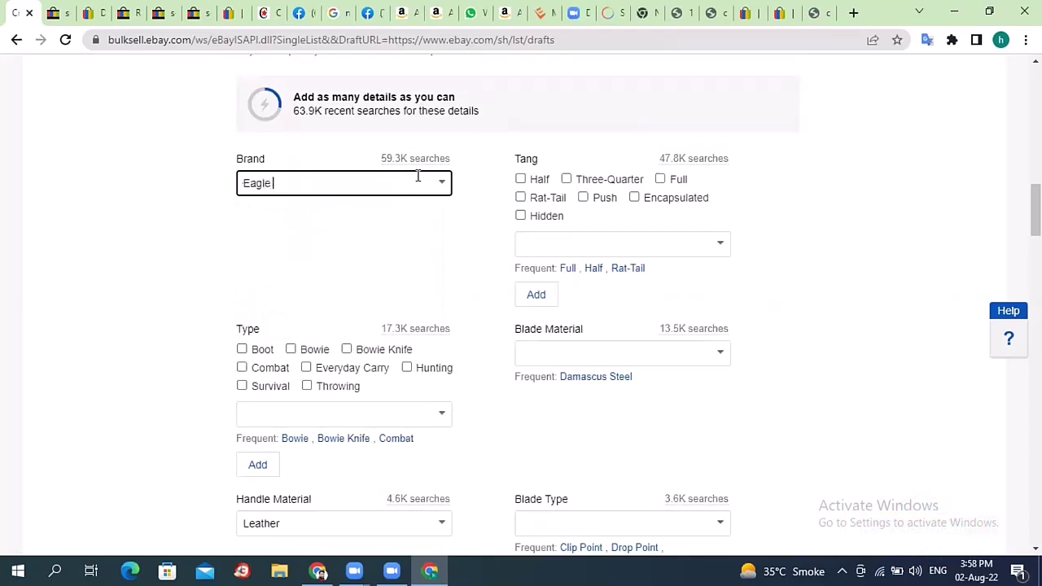
text(Damascus)
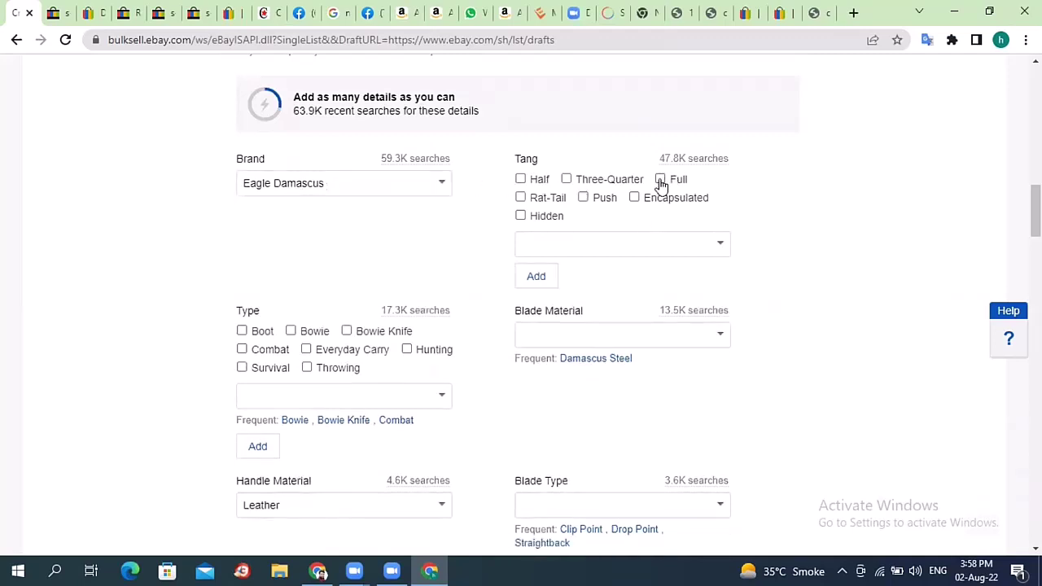
click(661, 180)
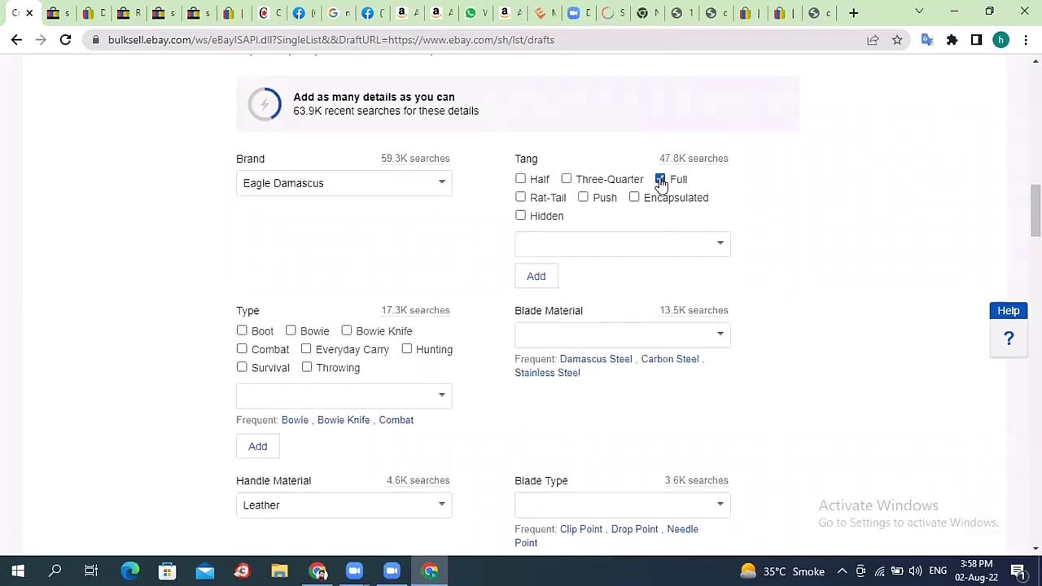
- Add Rat-Tail to the tang options and set the blade material to Damascus Steel
click(520, 197)
scroll(521, 326, down, 5)
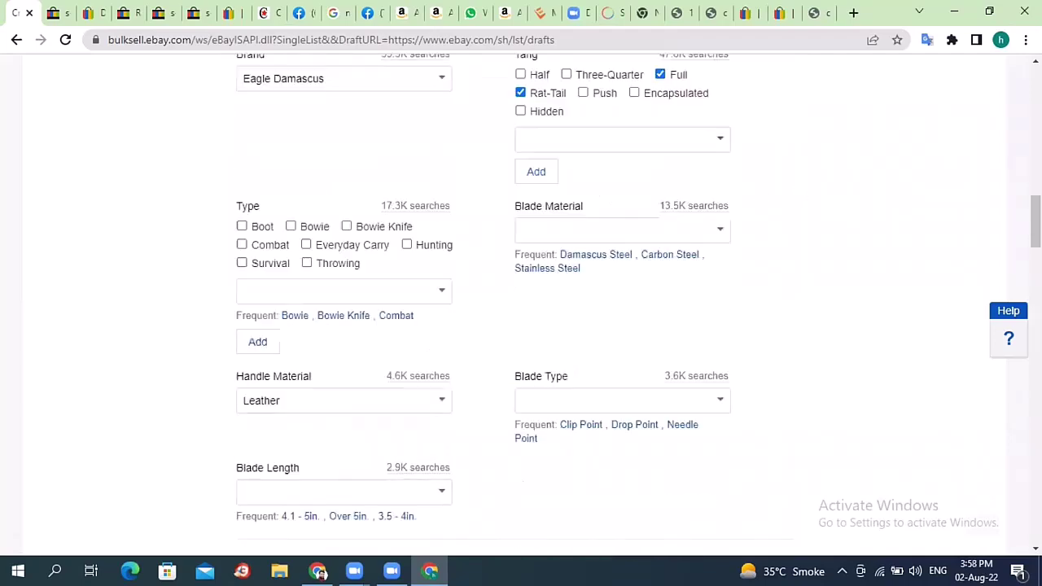
scroll(812, 345, up, 5)
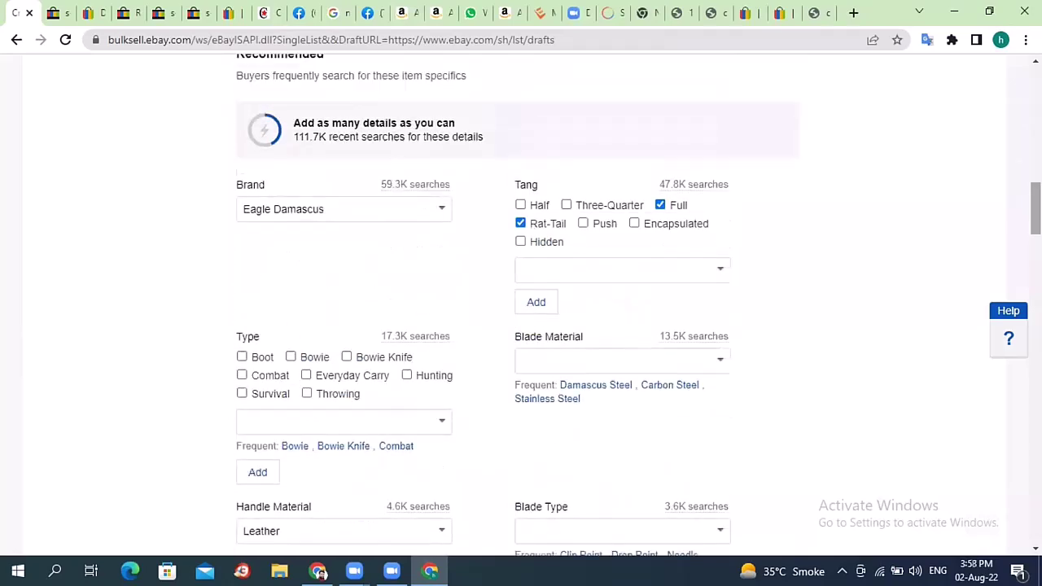
scroll(812, 345, down, 6)
scroll(954, 252, up, 3)
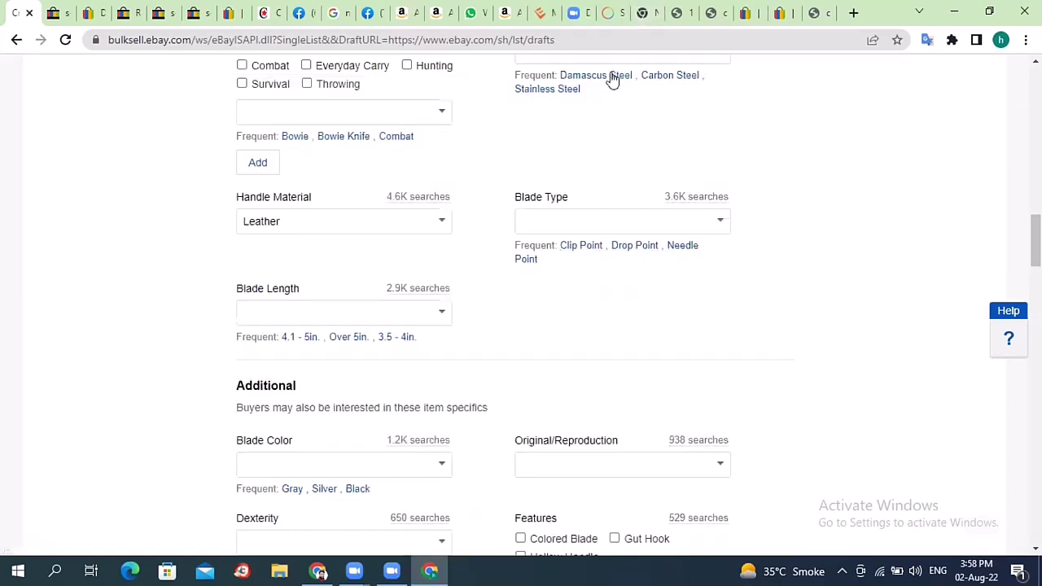
scroll(887, 249, up, 2)
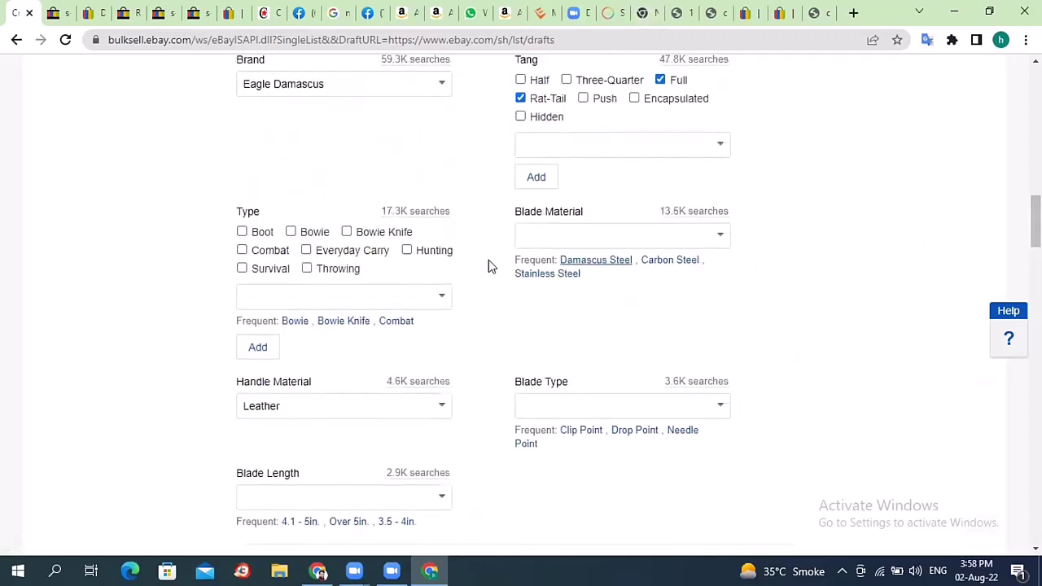
click(570, 261)
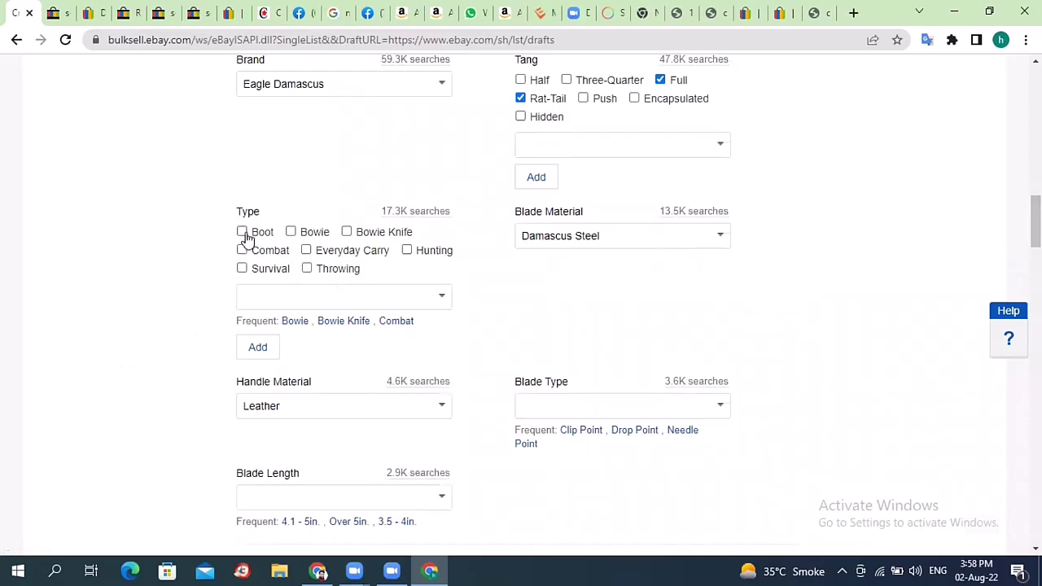
- Select the knife types Survival, Throwing, Hunting, Bowie Knife, Everyday Carry, Combat and Bowie
click(241, 271)
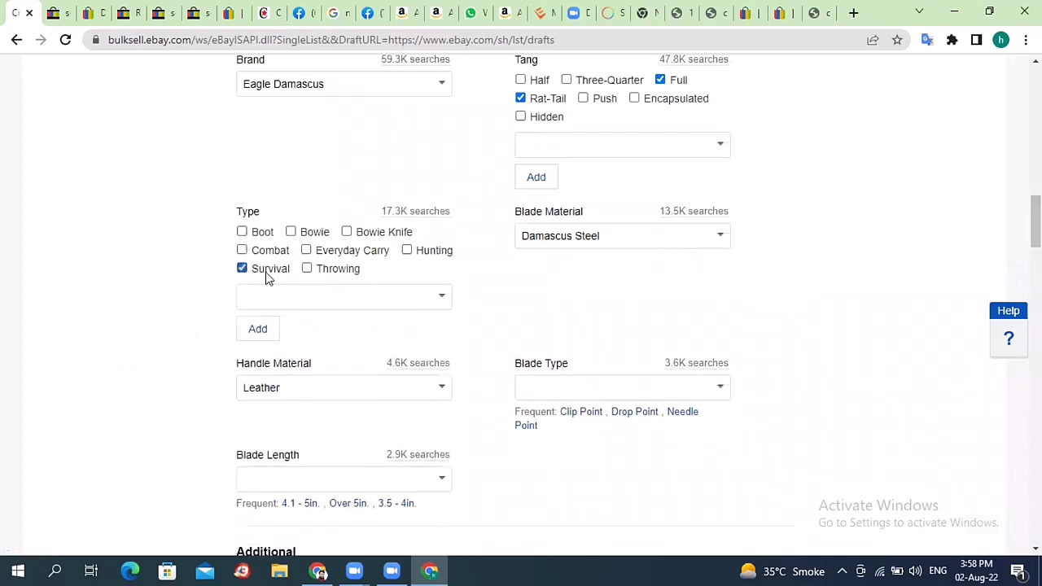
click(307, 271)
click(407, 250)
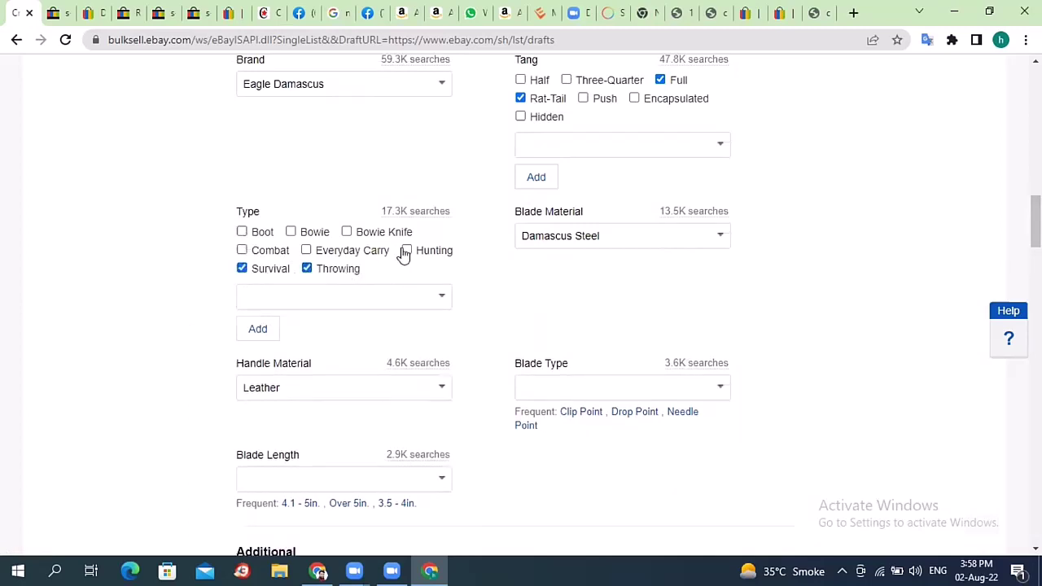
click(347, 232)
click(306, 250)
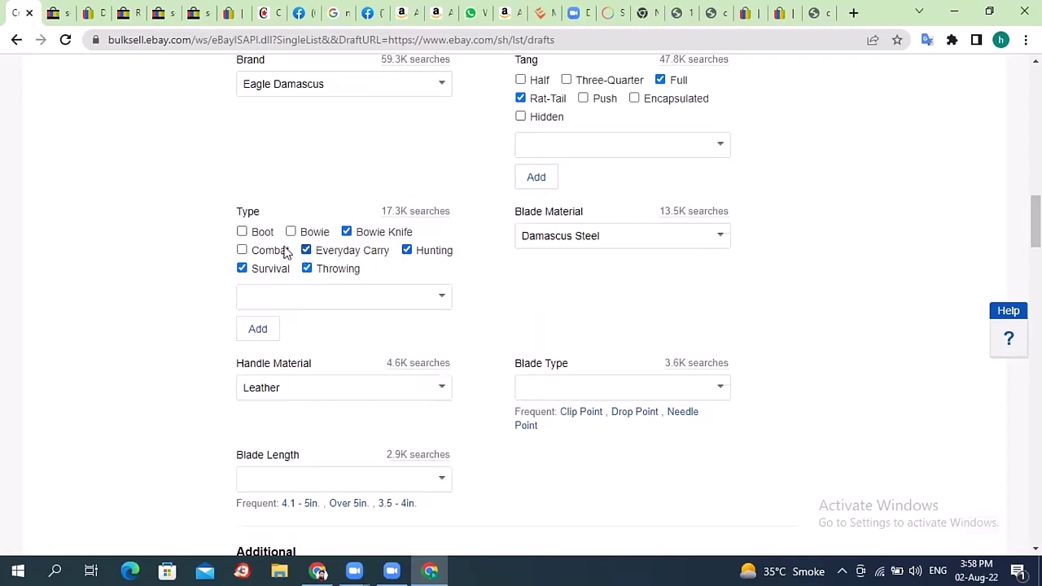
click(242, 251)
click(291, 232)
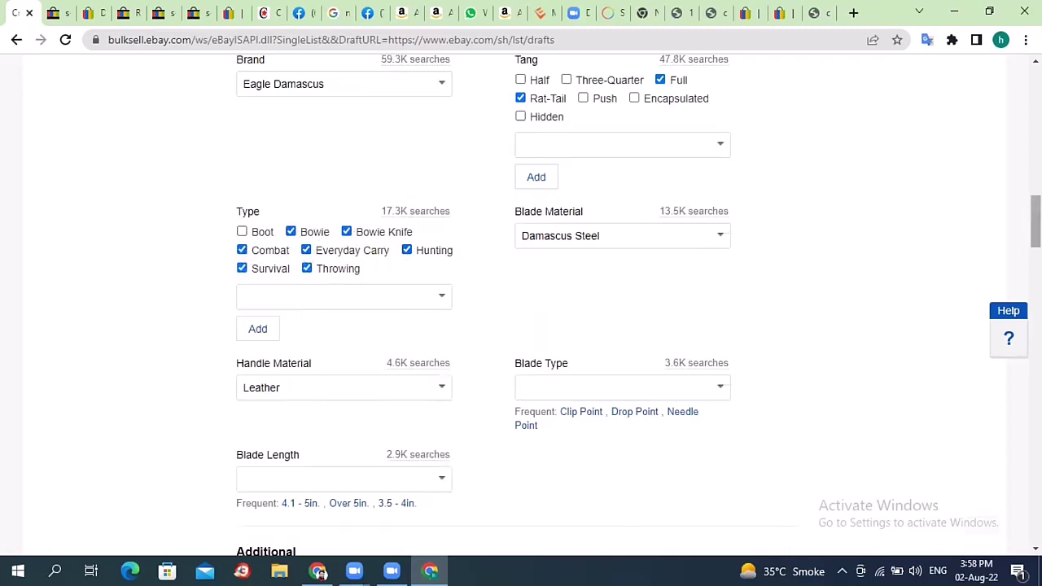
scroll(641, 222, up, 3)
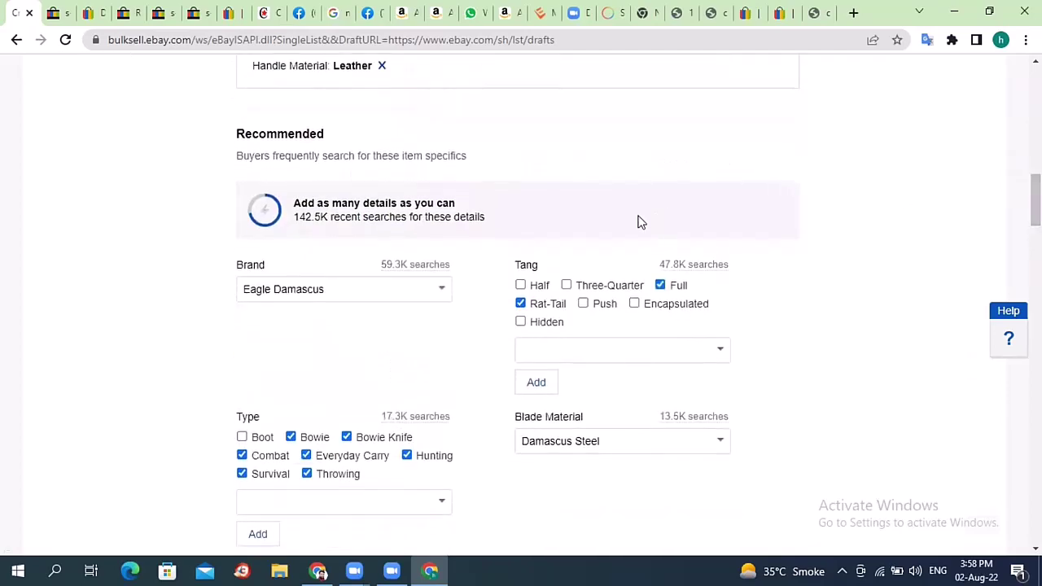
triple_click(302, 208)
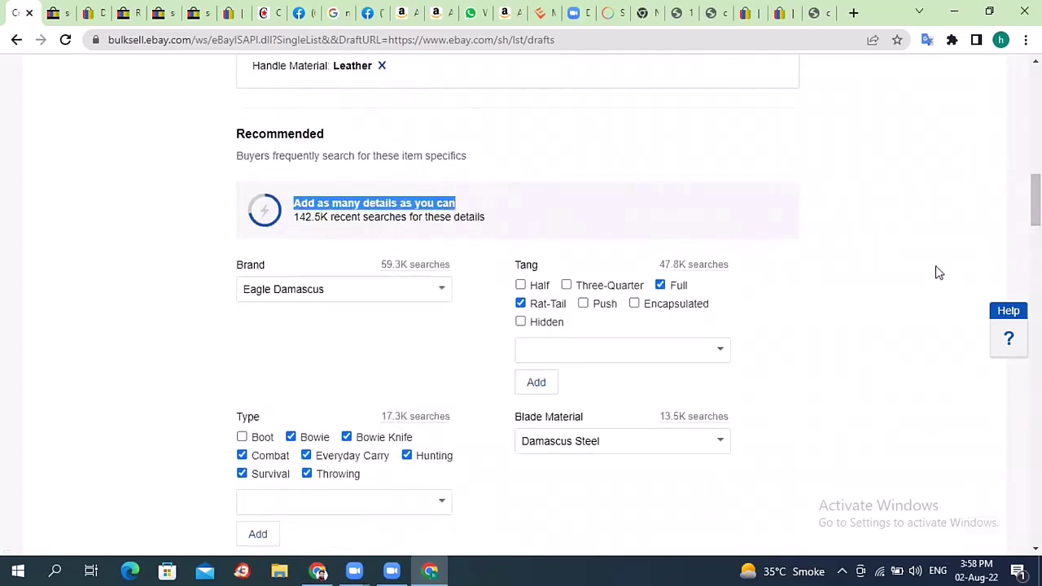
click(939, 270)
- Set the blade type to Clip Point in the recommended item specifics
scroll(937, 269, down, 3)
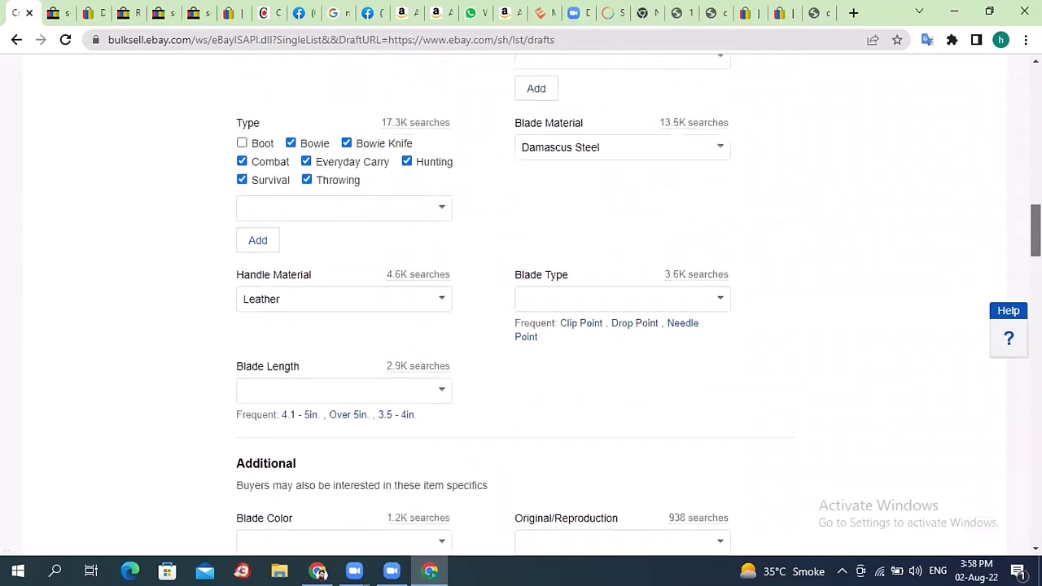
click(626, 324)
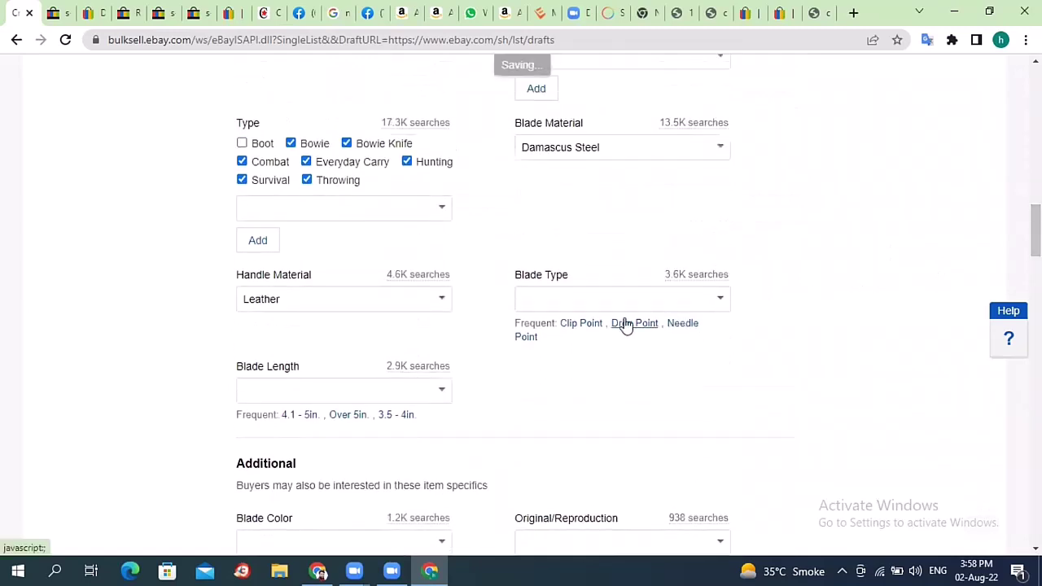
click(590, 324)
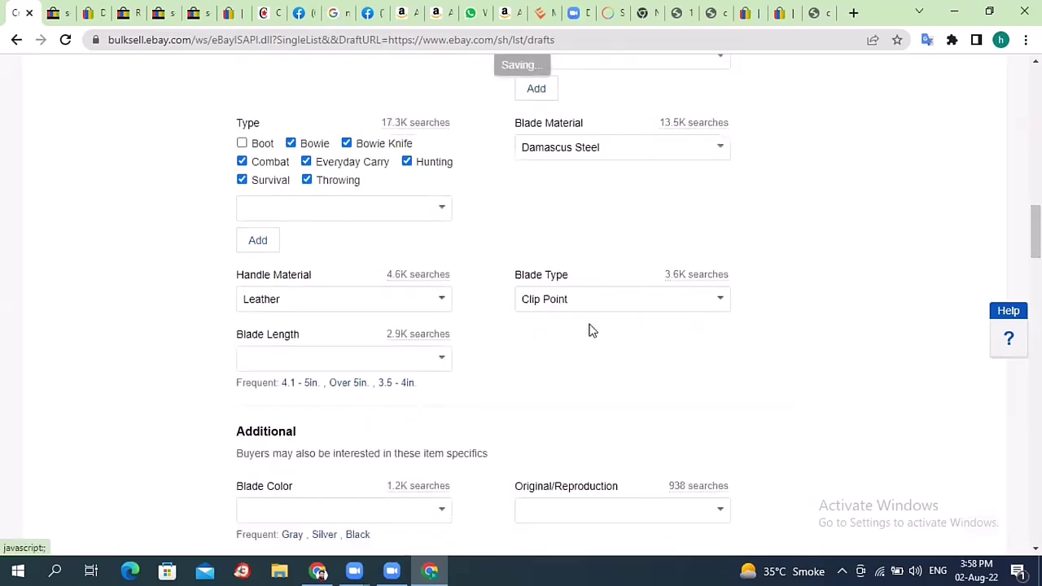
- Replace the handle material with Bull horn and enter 8inch as the blade length
click(372, 298)
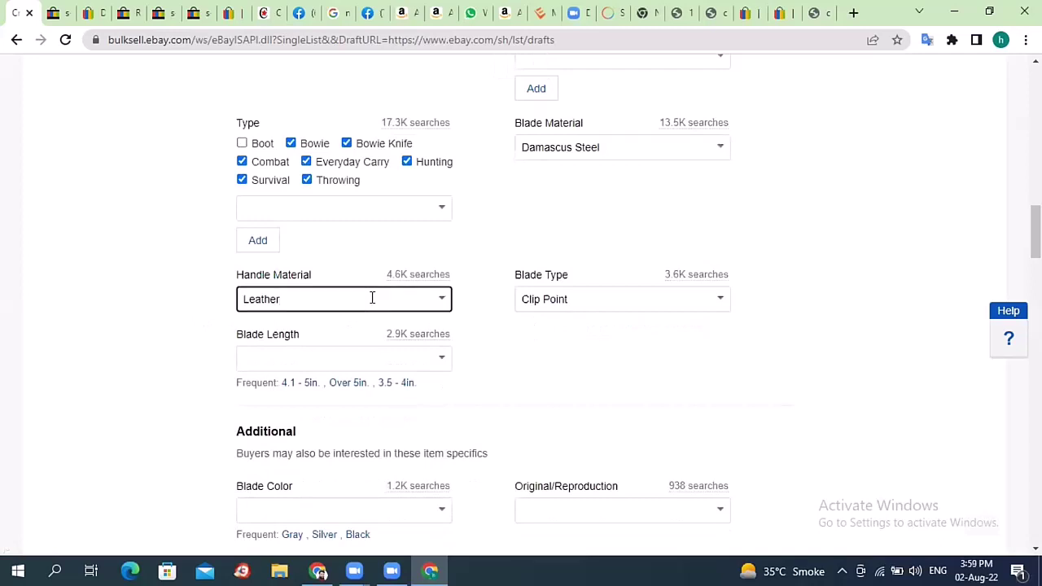
key(ctrl+a)
key(BackSpace)
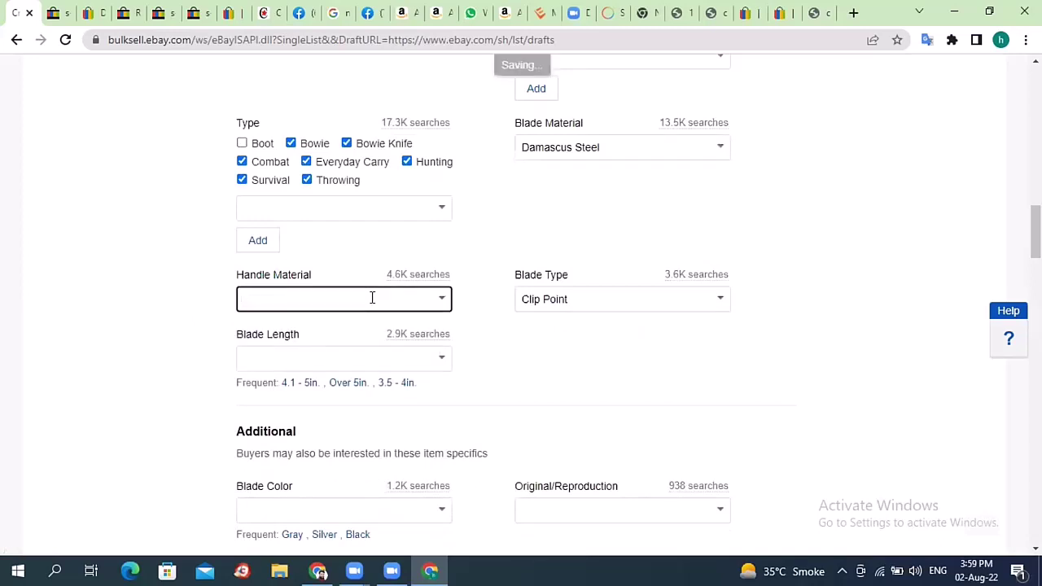
text(Bull horn)
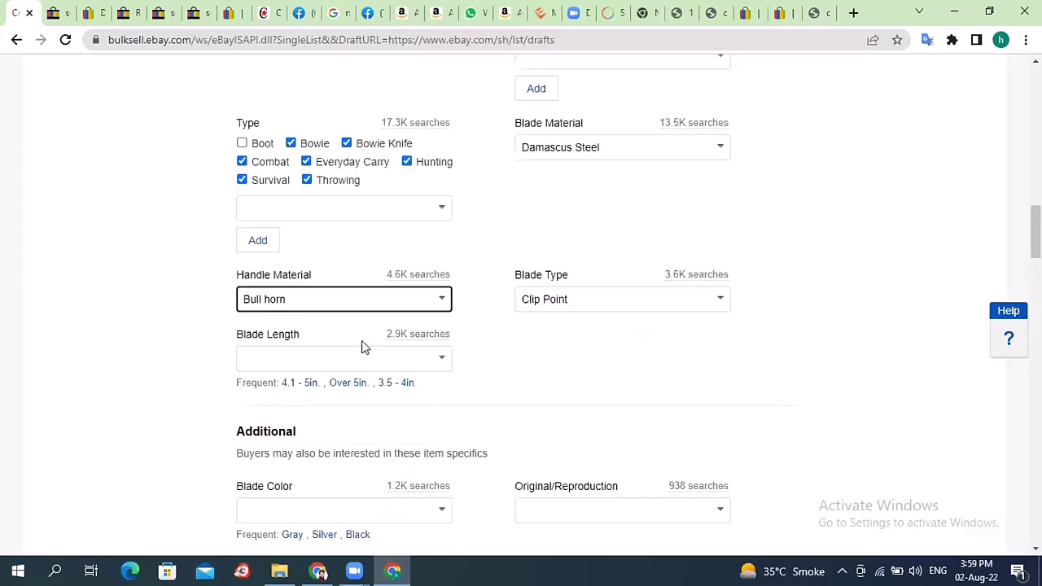
click(362, 347)
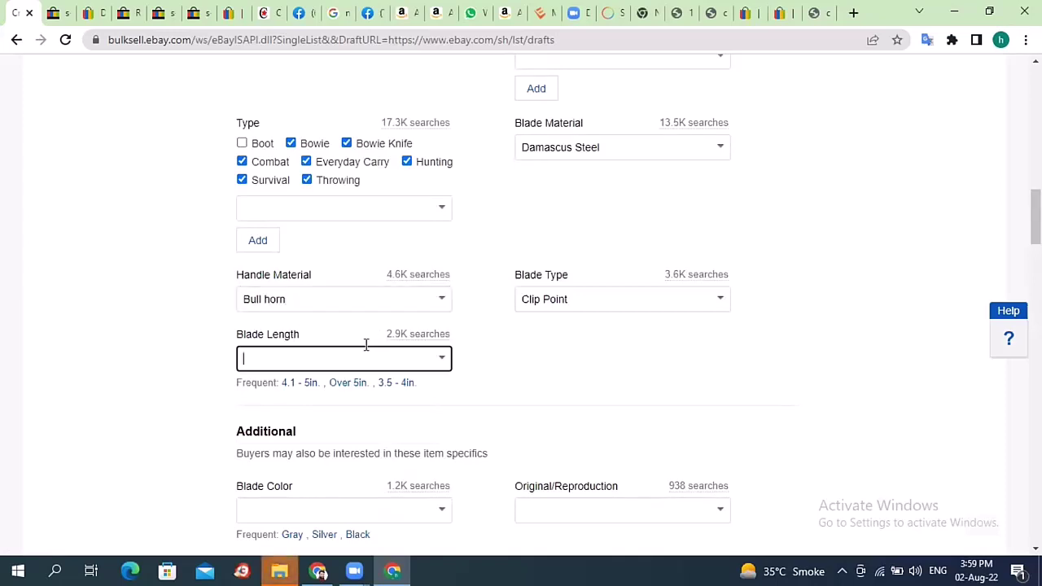
text(8inch)
click(523, 377)
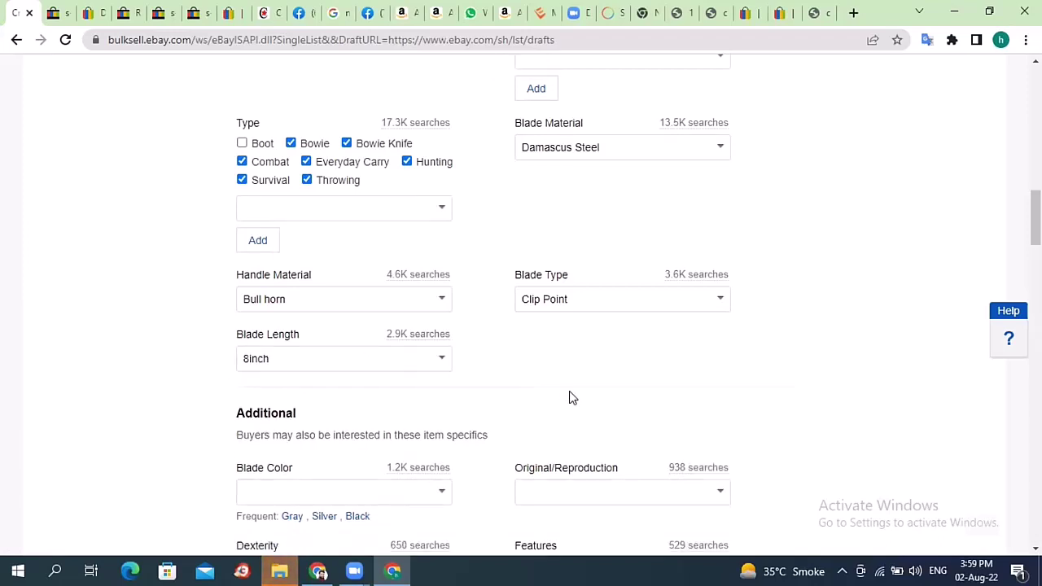
- In the additional item specifics, set the blade color to Black and Original/Reproduction to Original
scroll(569, 391, down, 2)
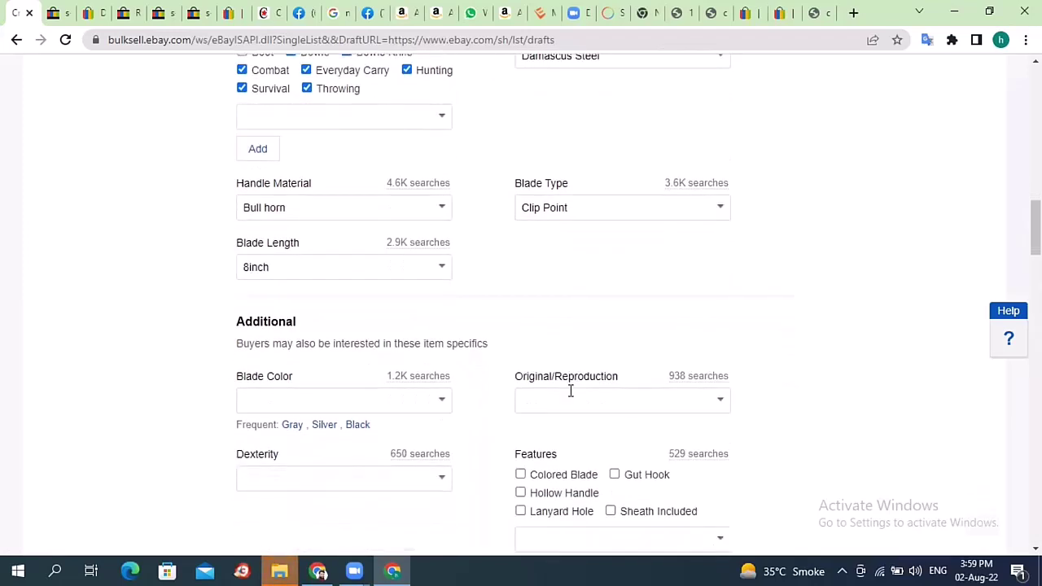
scroll(570, 391, down, 2)
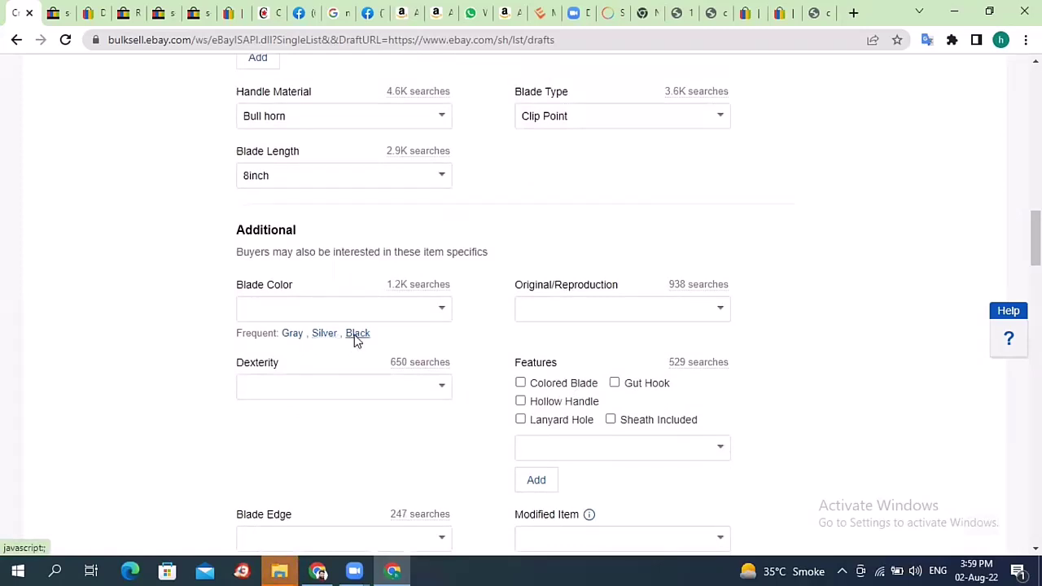
click(357, 337)
click(636, 313)
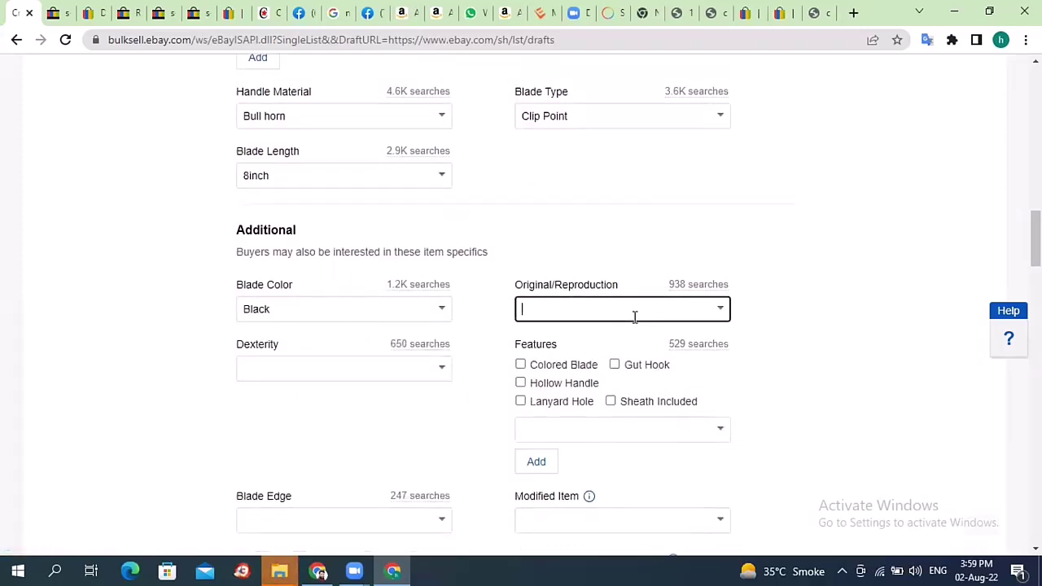
click(720, 311)
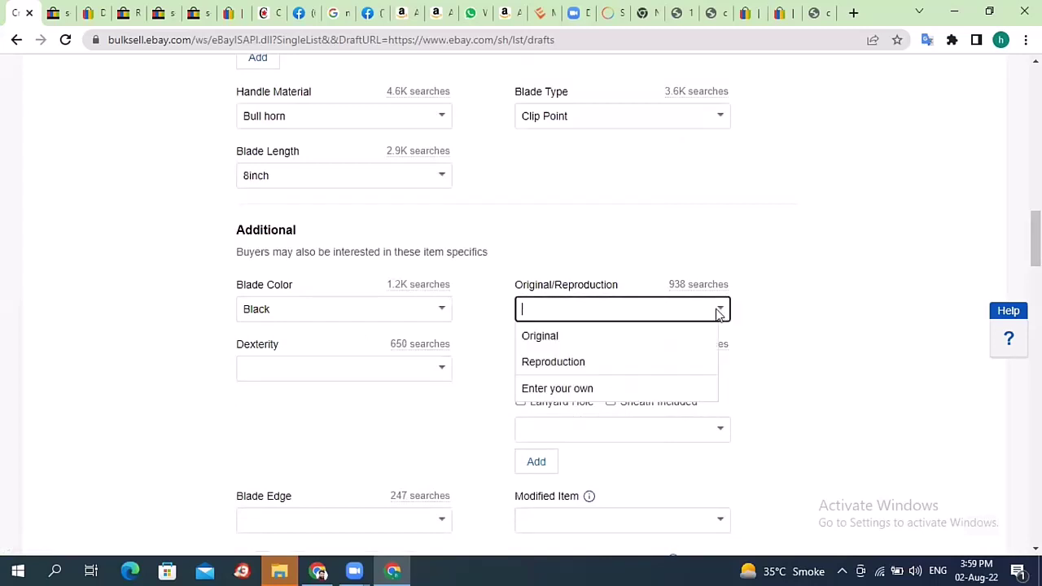
click(634, 335)
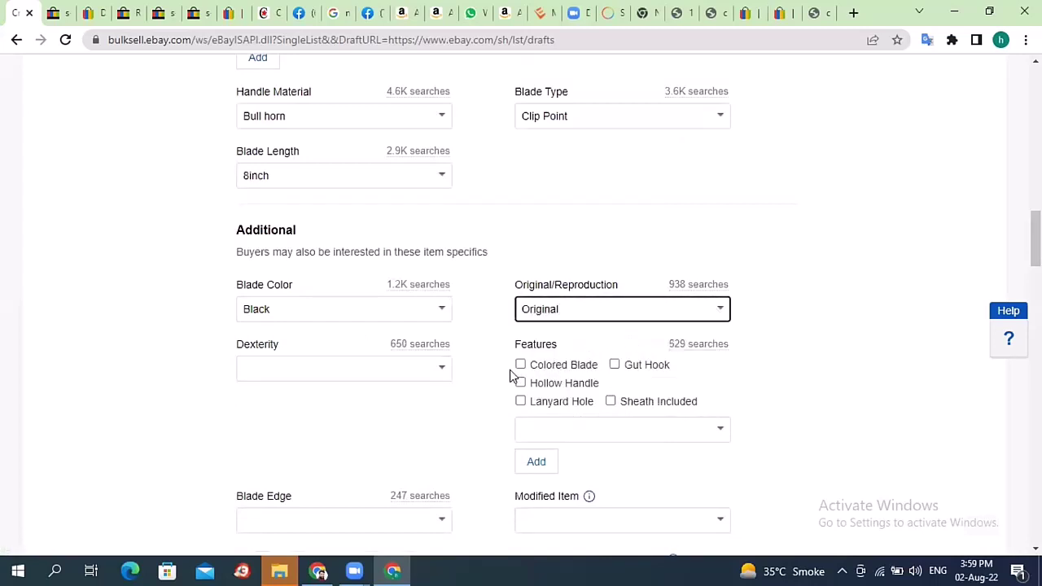
- Set the dexterity to Ambidextrous and select Sheath Included as a feature
click(448, 368)
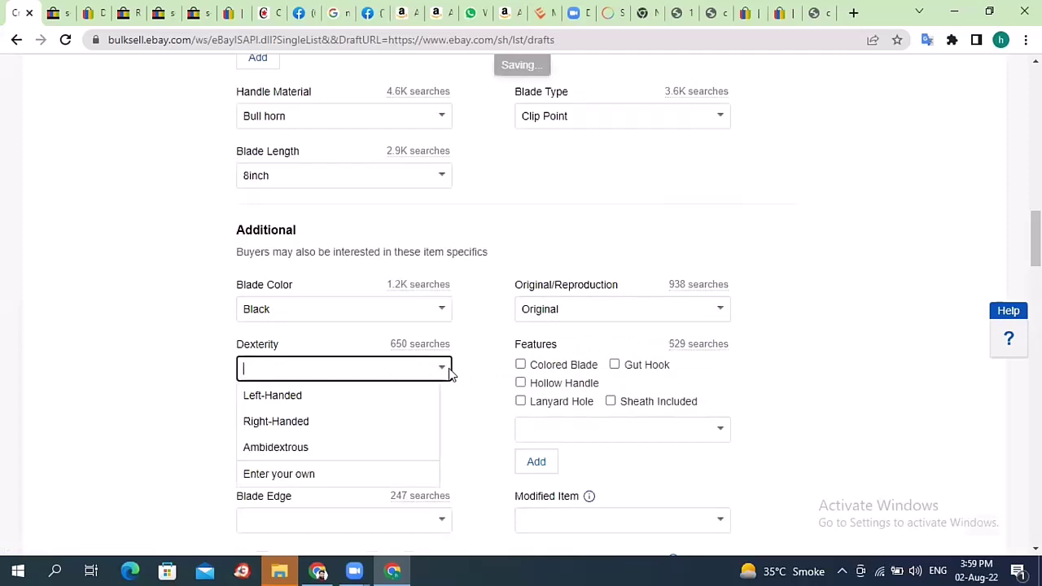
click(304, 447)
click(766, 382)
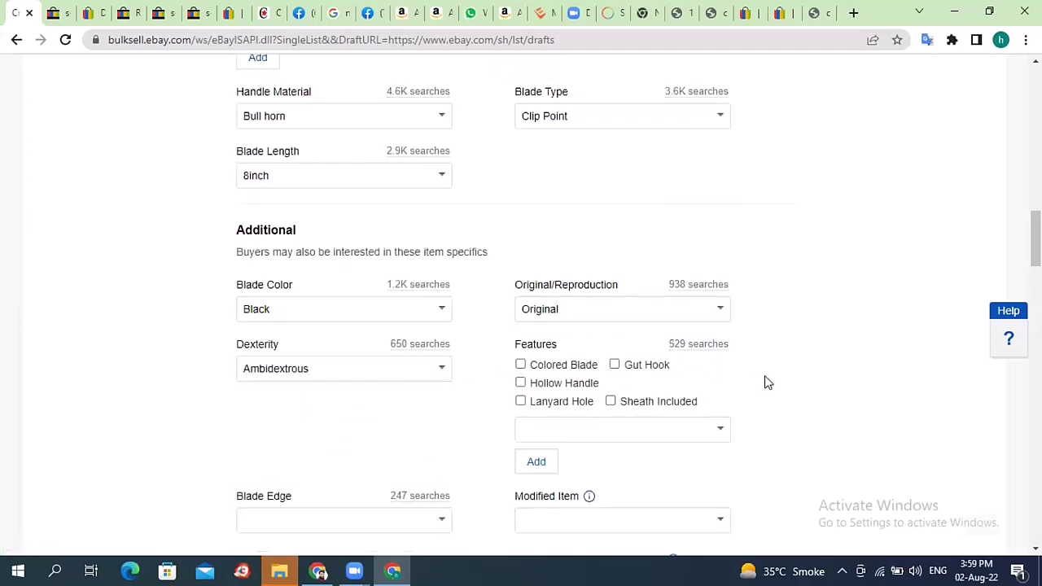
click(611, 402)
- Set the blade edge to Plain and Modified Item to No
scroll(937, 323, down, 3)
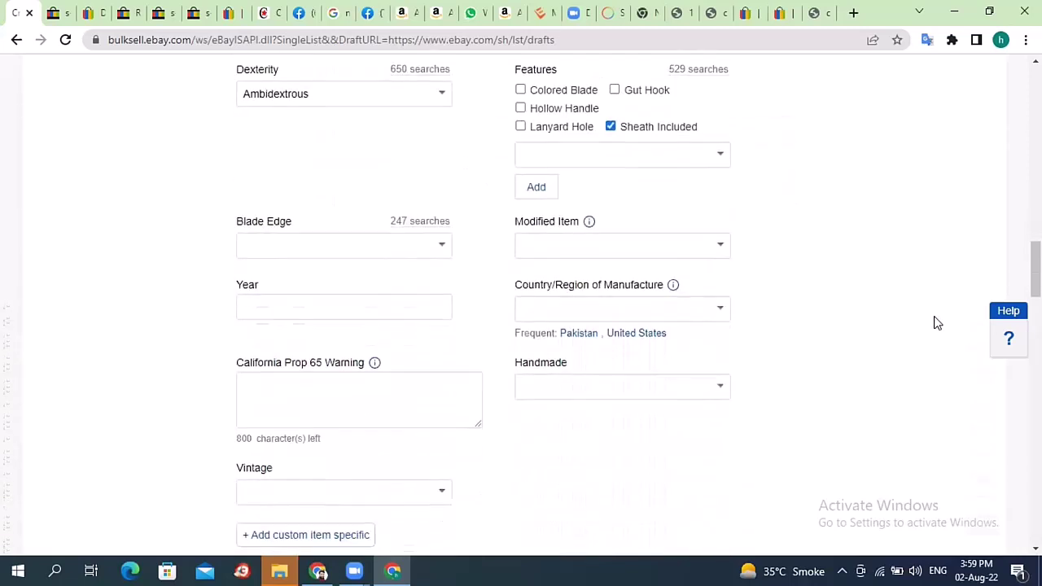
click(429, 247)
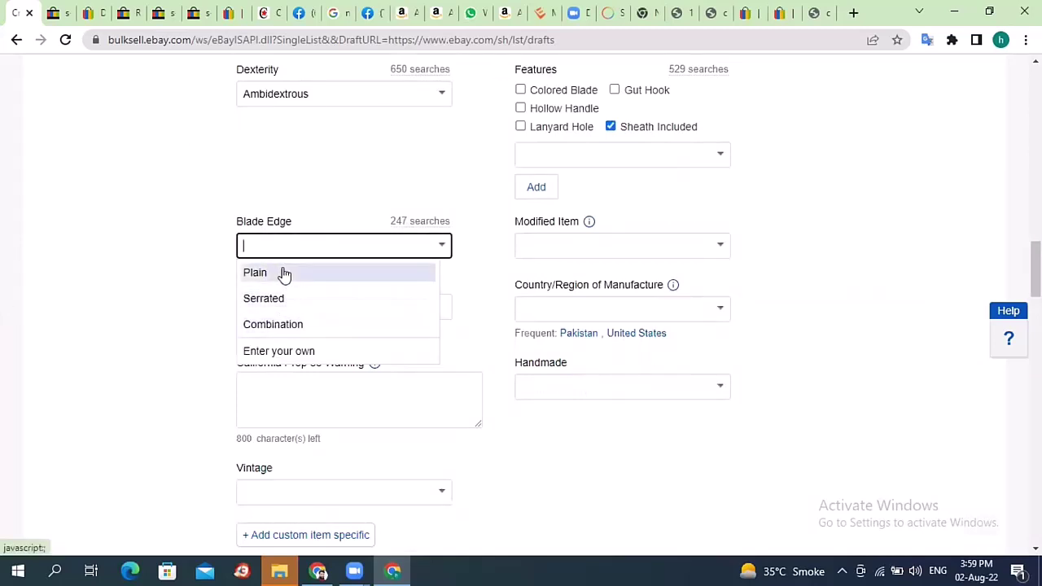
click(282, 272)
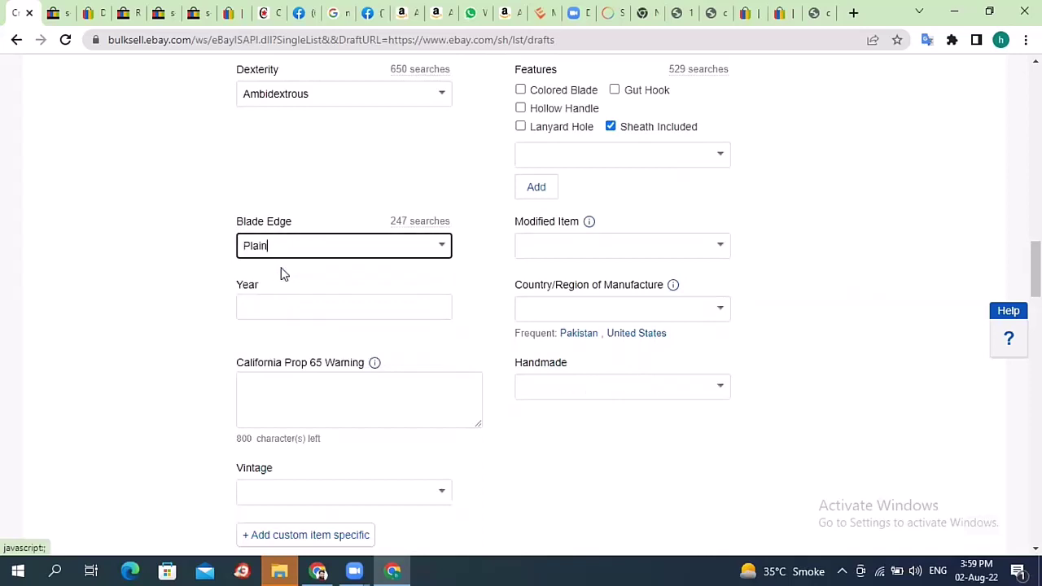
click(720, 245)
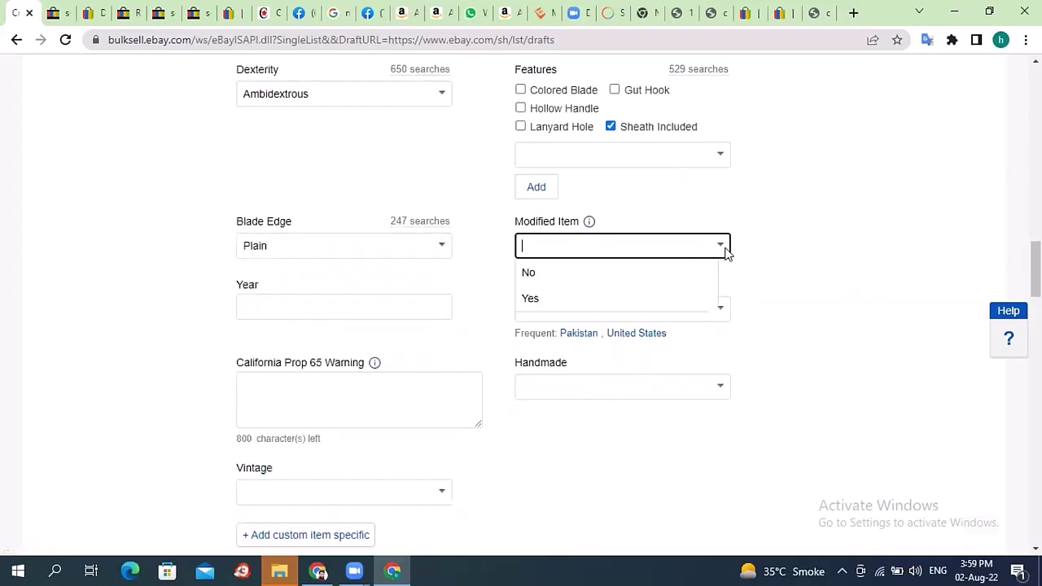
click(633, 279)
- Set the country of manufacture to Pakistan and mark the knife as handmade with Yes
click(637, 334)
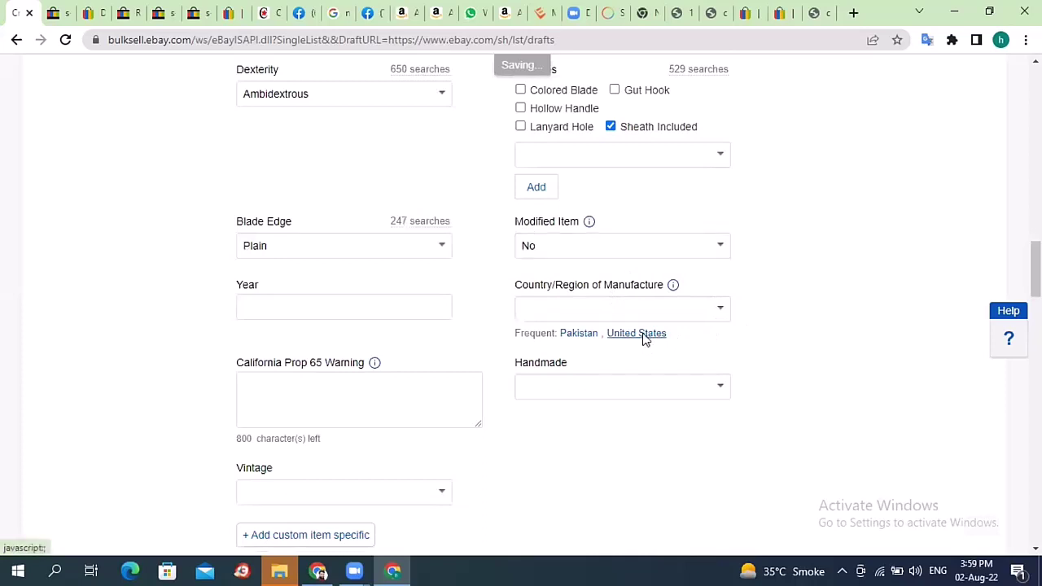
click(716, 317)
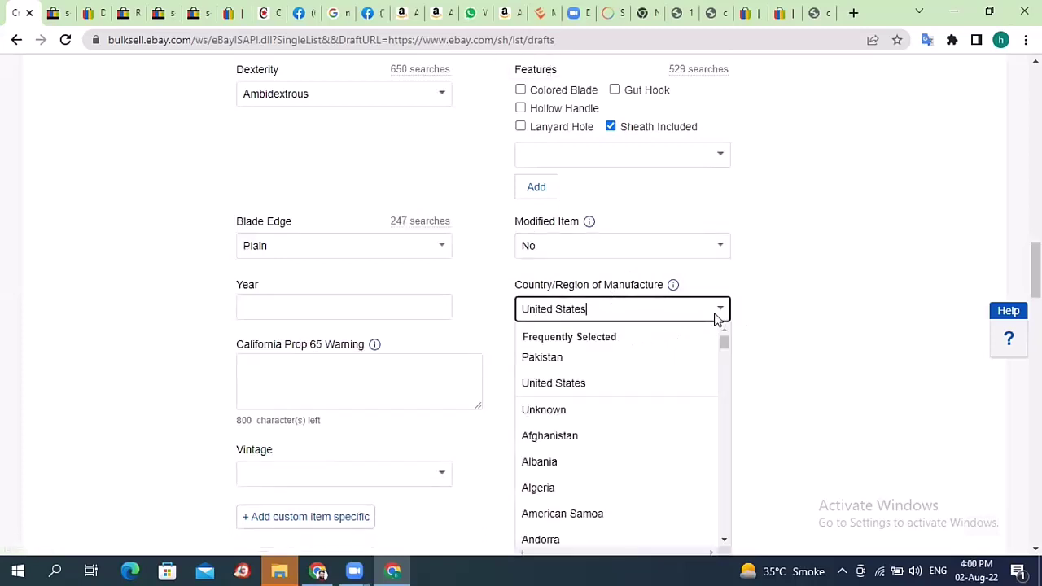
click(562, 360)
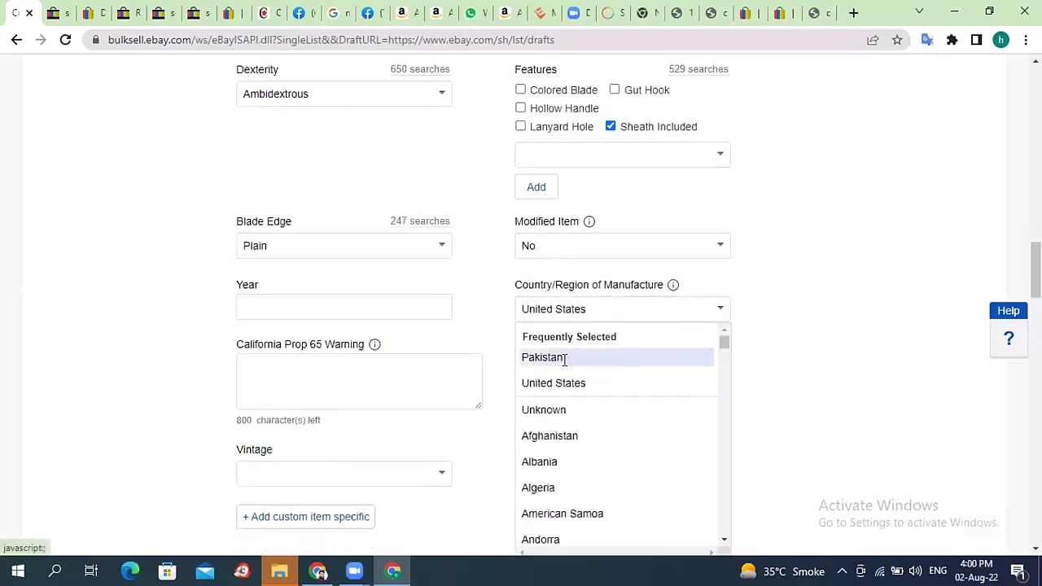
click(636, 370)
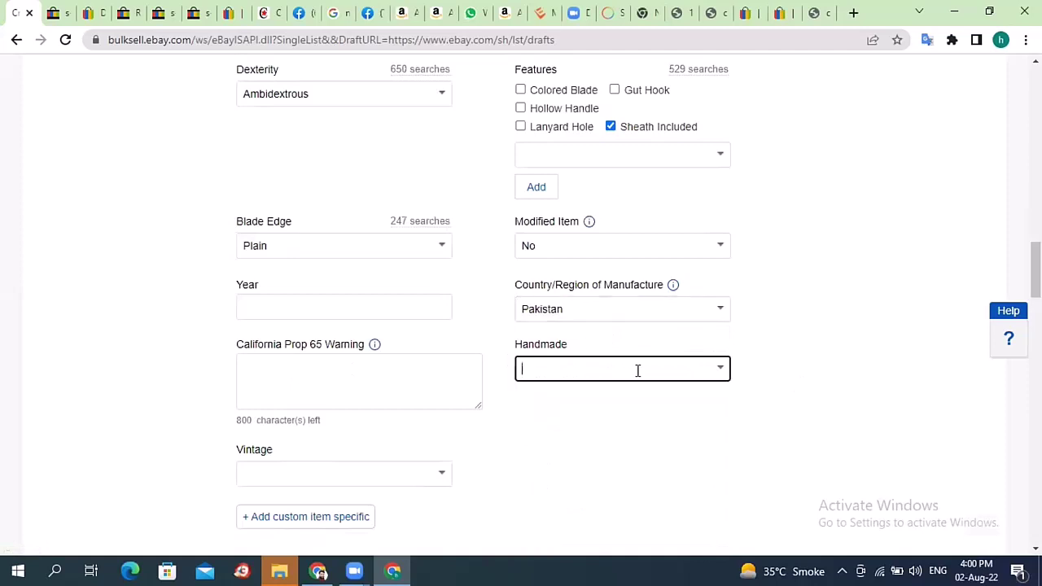
click(722, 370)
click(610, 399)
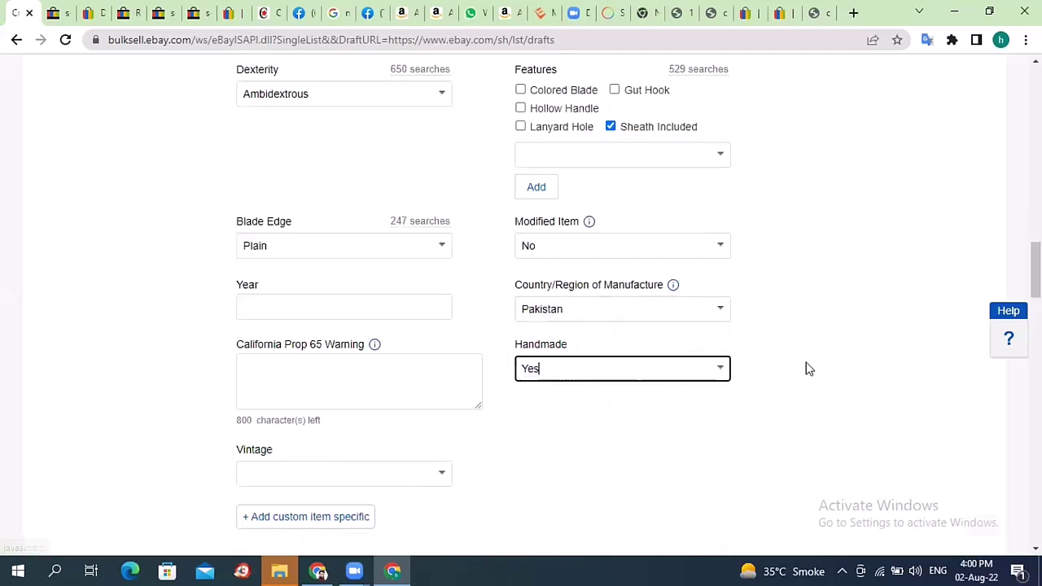
- Set the Vintage item specific to No
scroll(811, 367, down, 3)
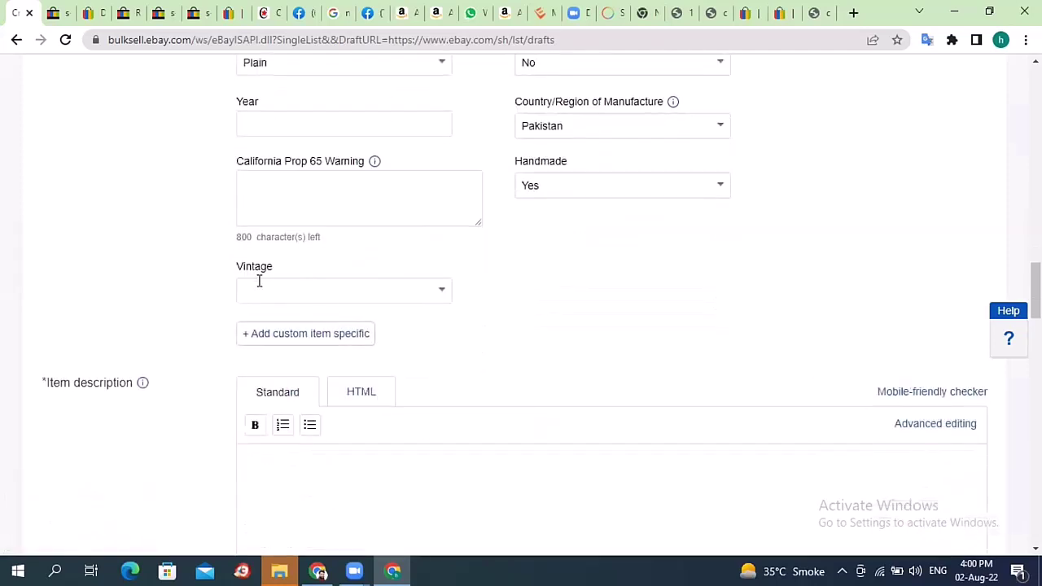
click(444, 290)
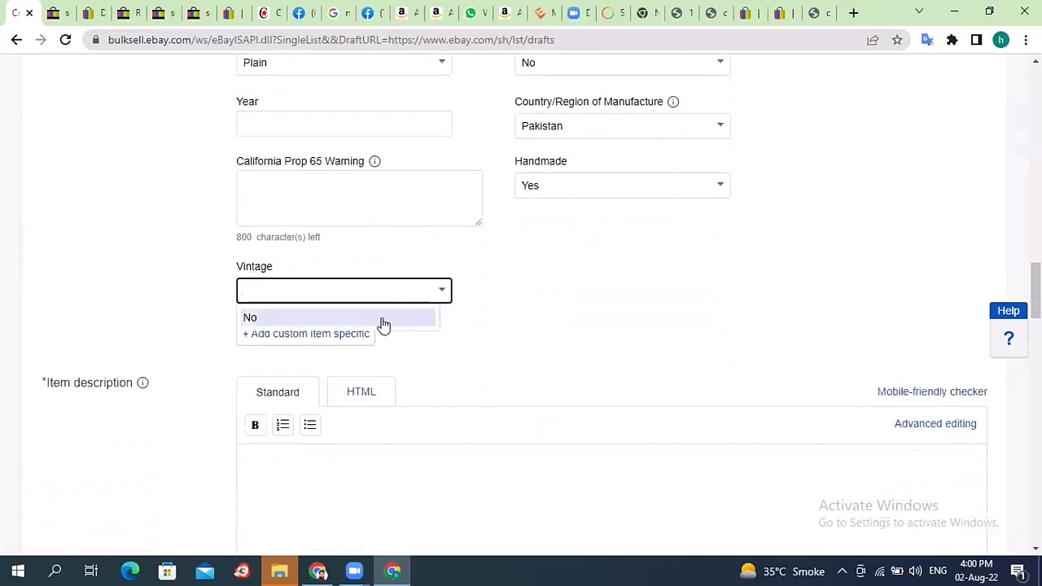
click(383, 322)
scroll(608, 364, down, 3)
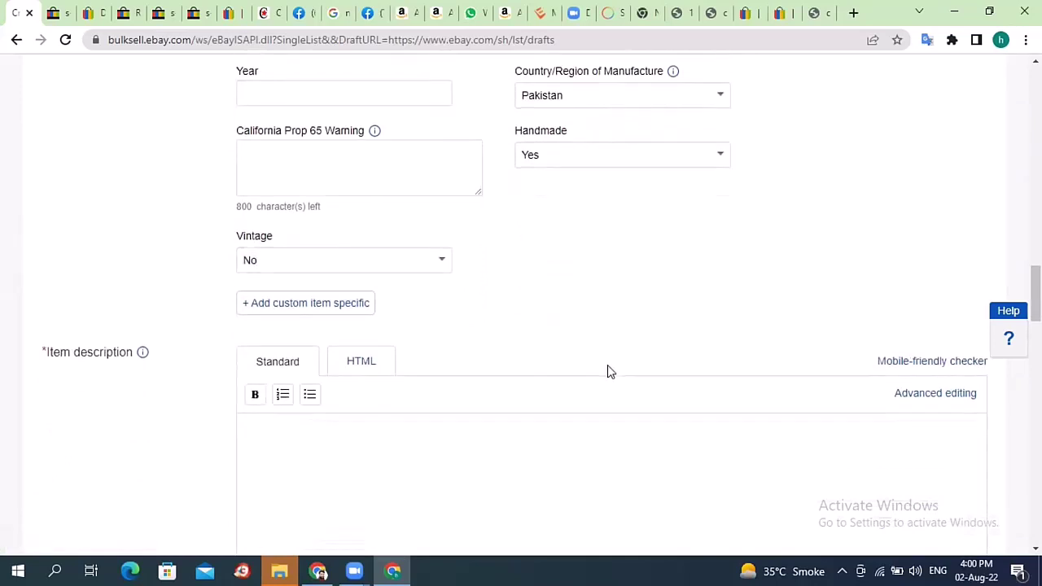
- Switch to the existing Damascus Steel Hunting Kukri Knife listing and go to its description text
scroll(608, 365, down, 1)
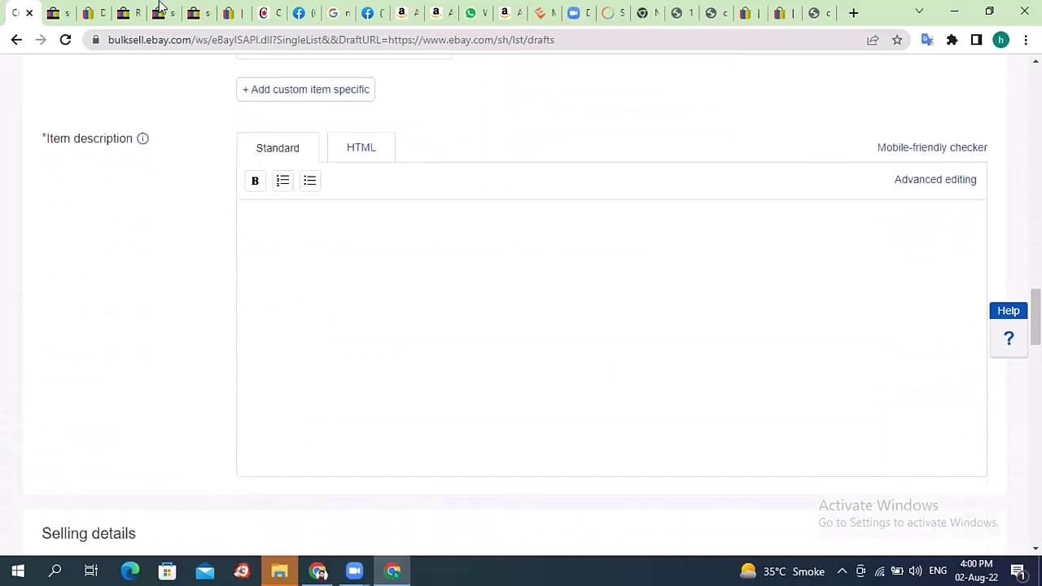
click(81, 8)
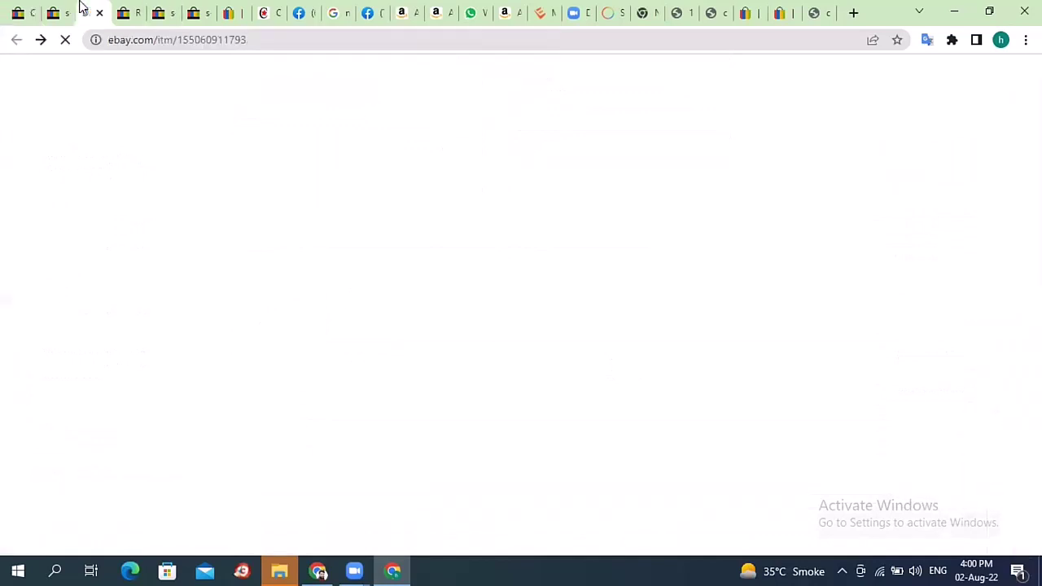
click(19, 8)
click(86, 10)
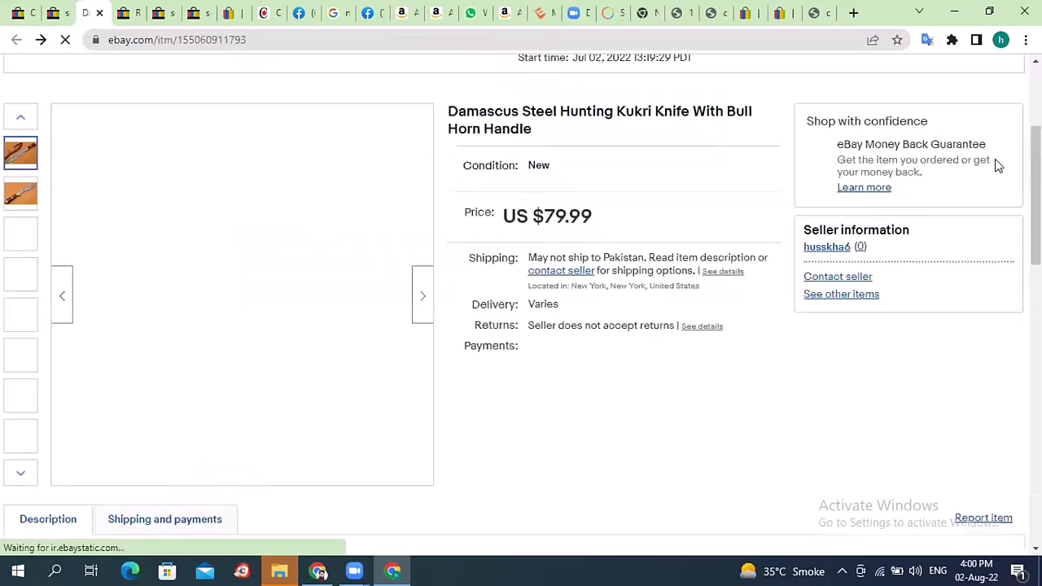
scroll(996, 164, down, 2)
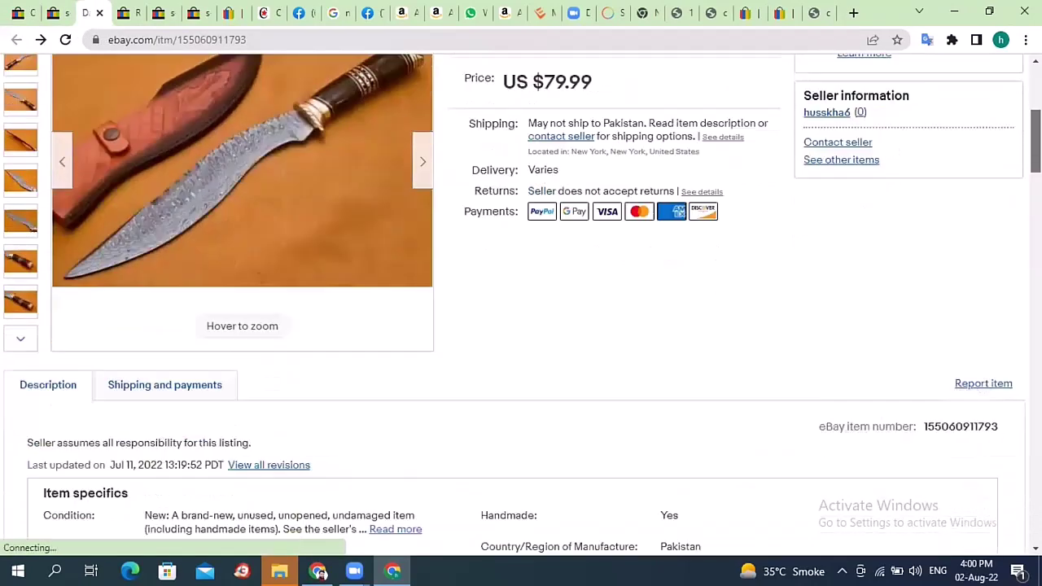
scroll(655, 226, down, 6)
scroll(105, 243, up, 8)
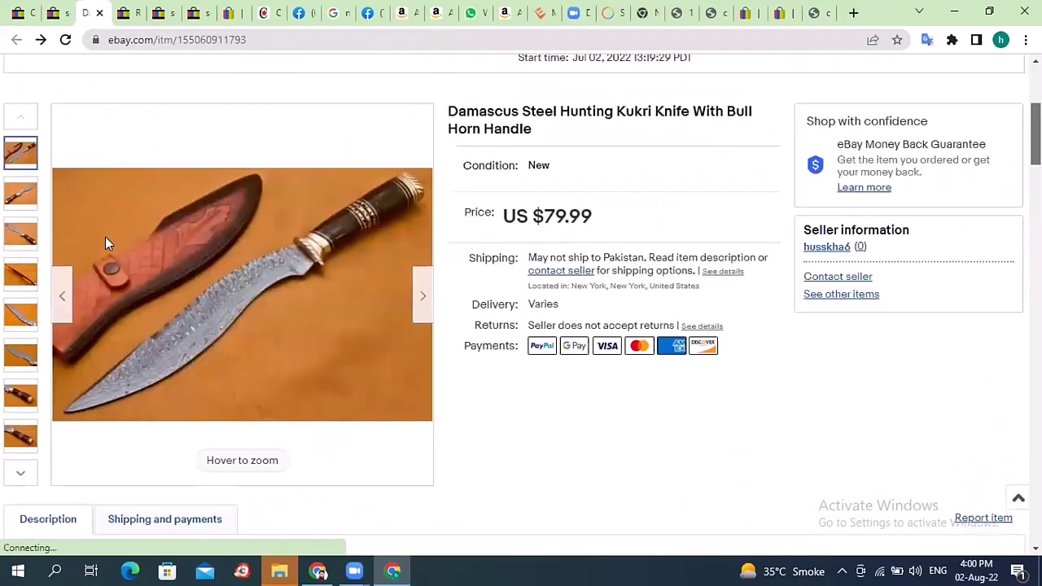
scroll(105, 243, down, 8)
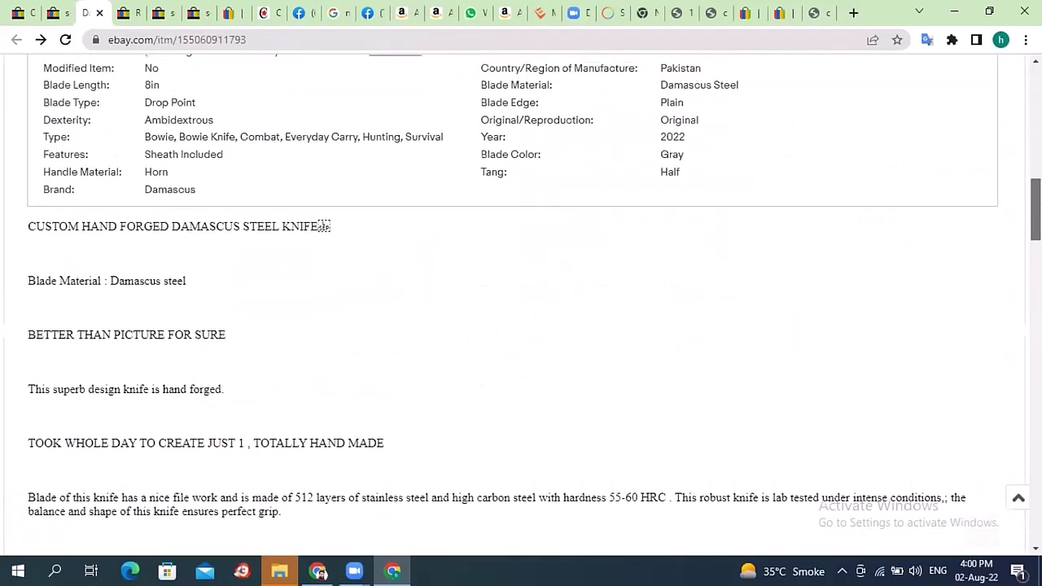
- Copy the kukri listing's description, from the custom hand forged heading through the Support section, into the new listing's item description
drag(28, 227, 131, 363)
scroll(132, 362, down, 5)
scroll(131, 363, down, 4)
scroll(130, 364, down, 5)
scroll(131, 359, down, 5)
scroll(131, 363, down, 5)
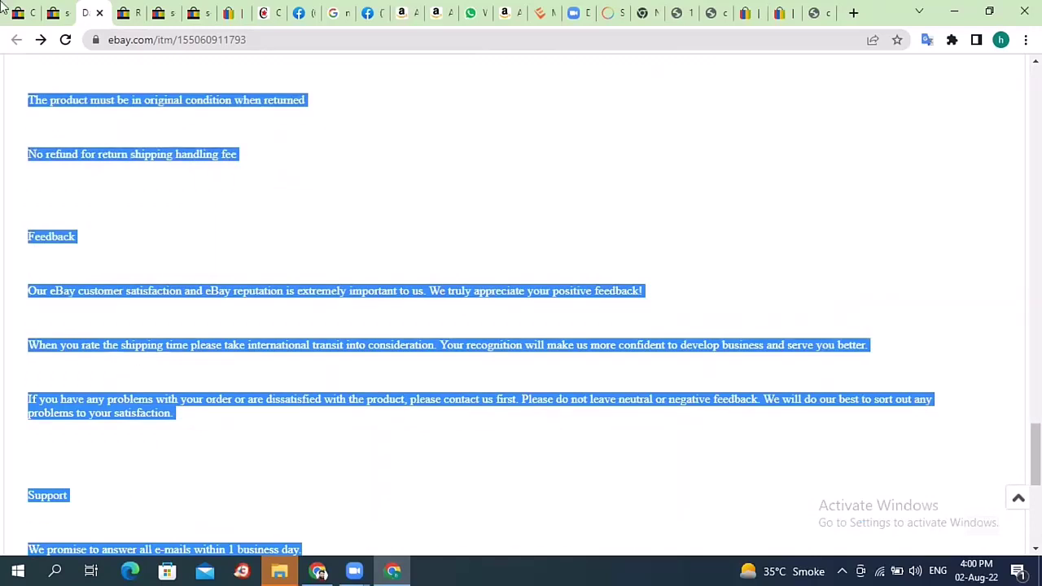
click(16, 12)
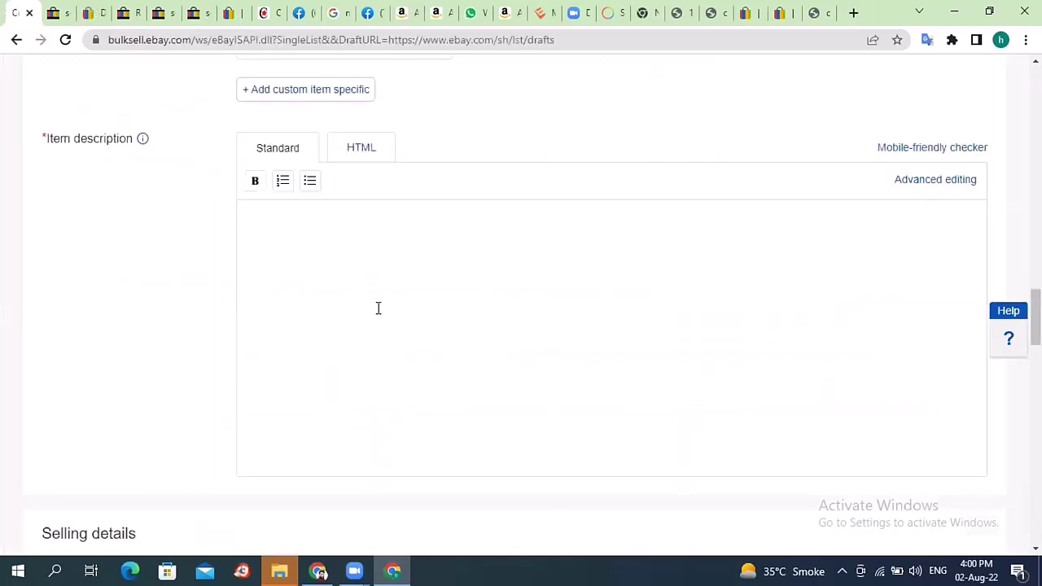
key(ctrl+v)
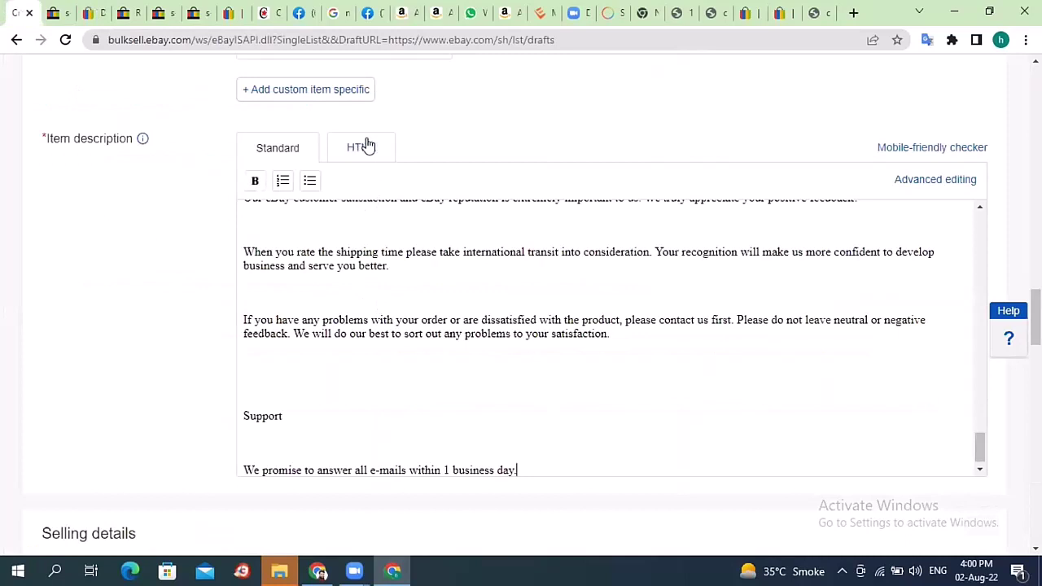
- Show the advanced editing options and make the entire item description centered, bold and italic
click(961, 181)
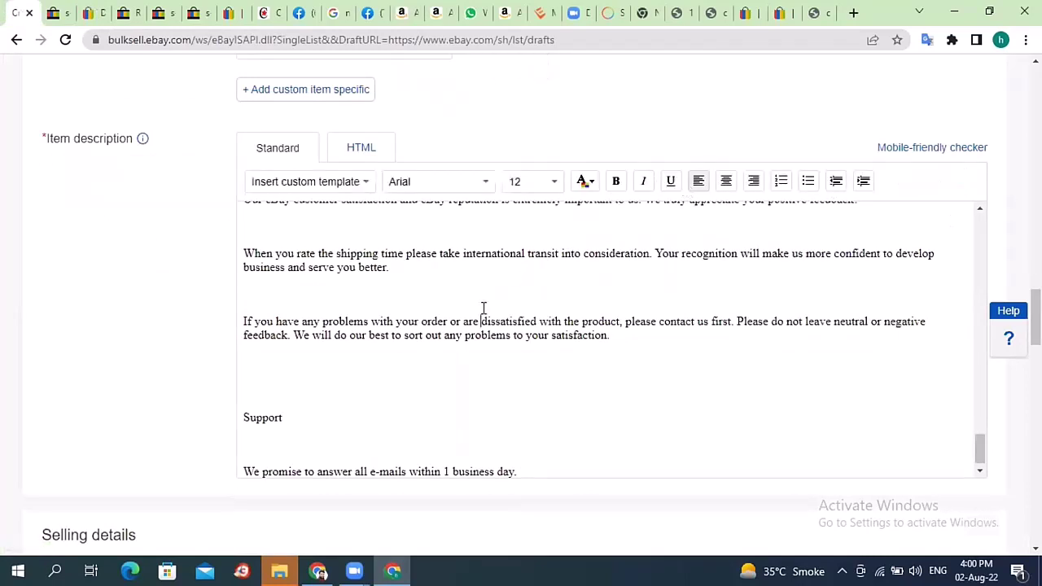
key(ctrl+a)
click(724, 180)
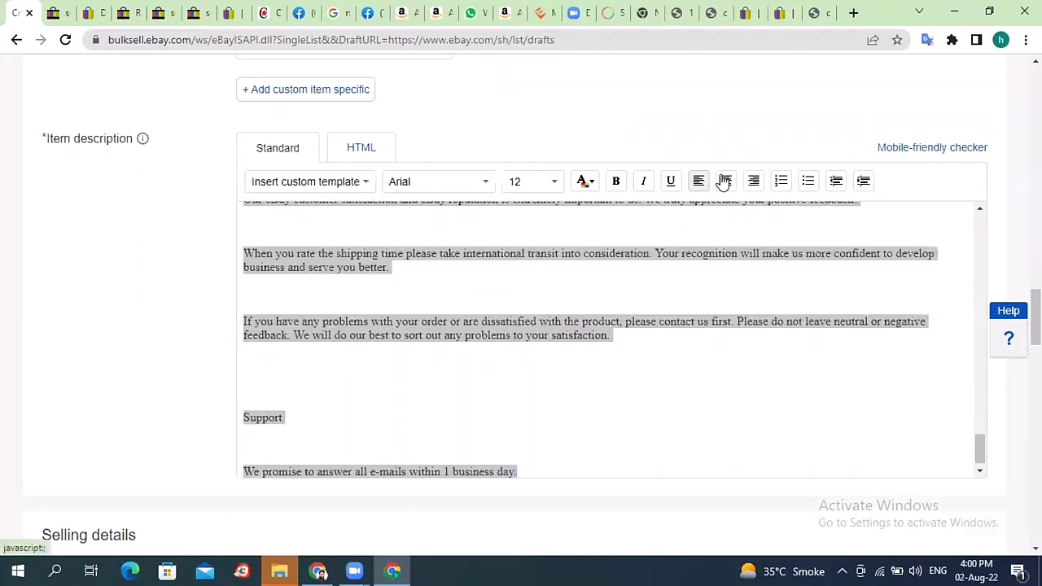
click(669, 182)
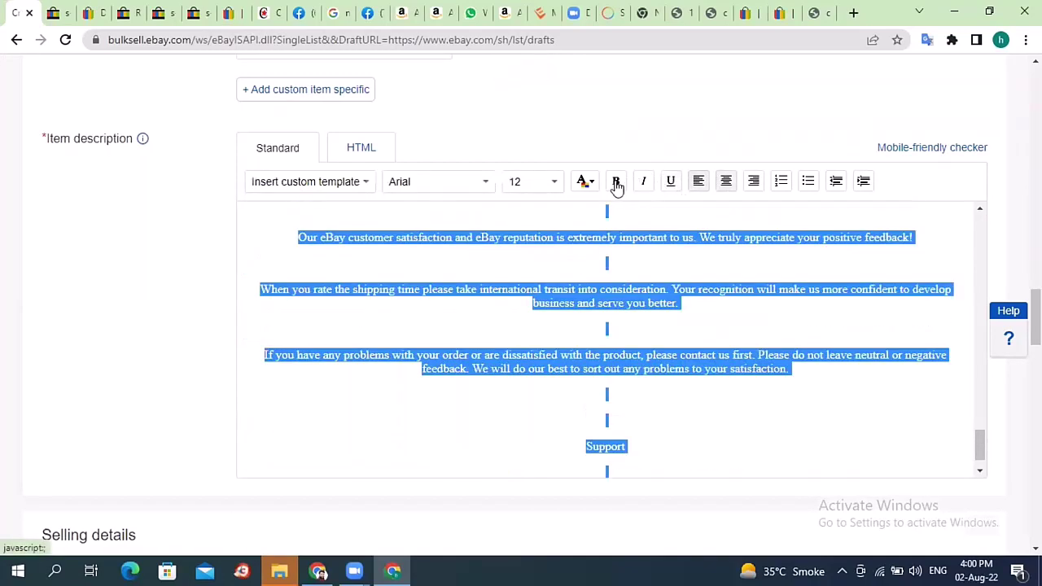
click(642, 183)
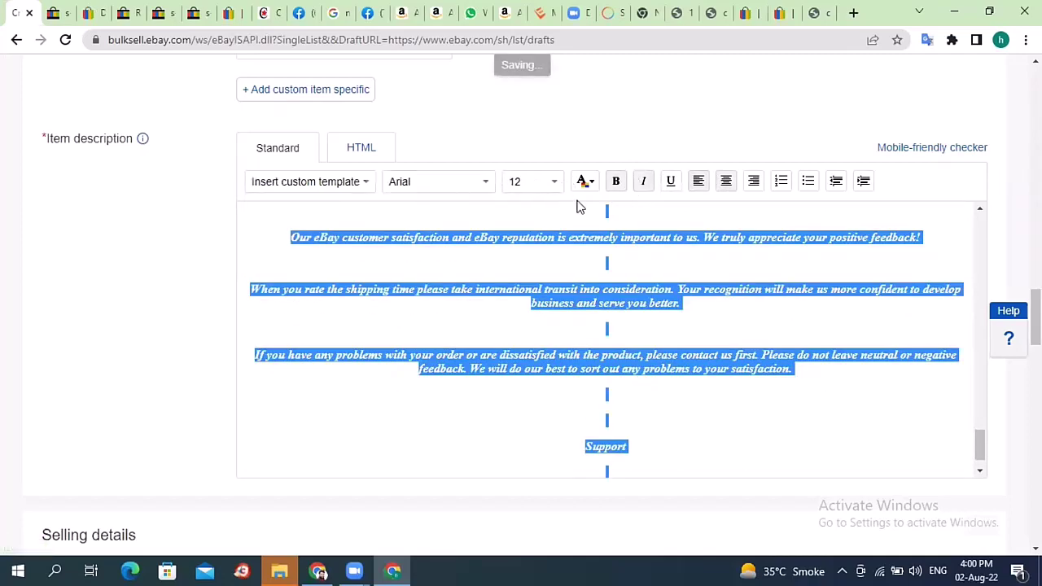
- Color the entire item description text crimson red
click(584, 181)
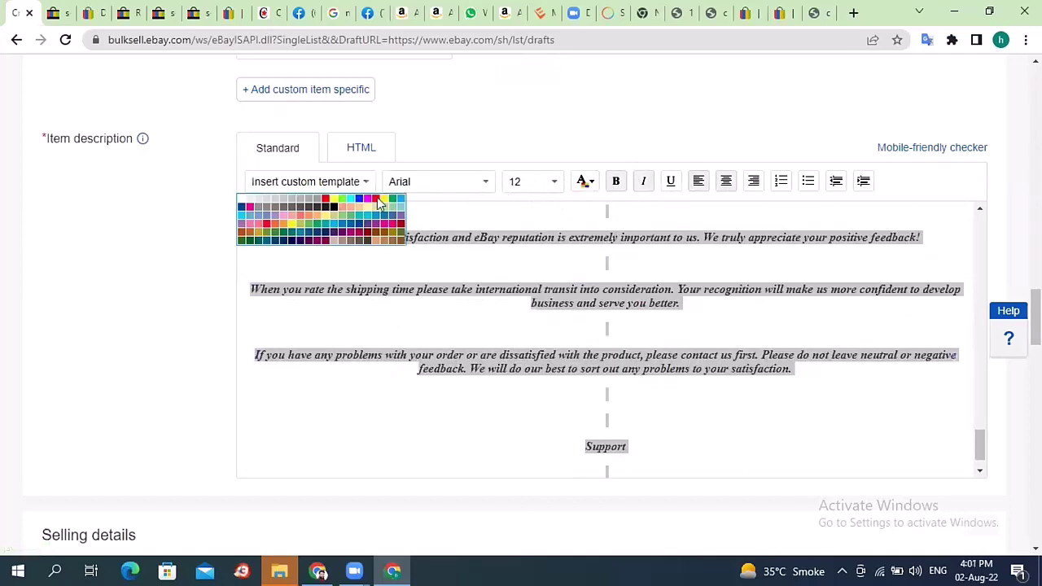
click(377, 203)
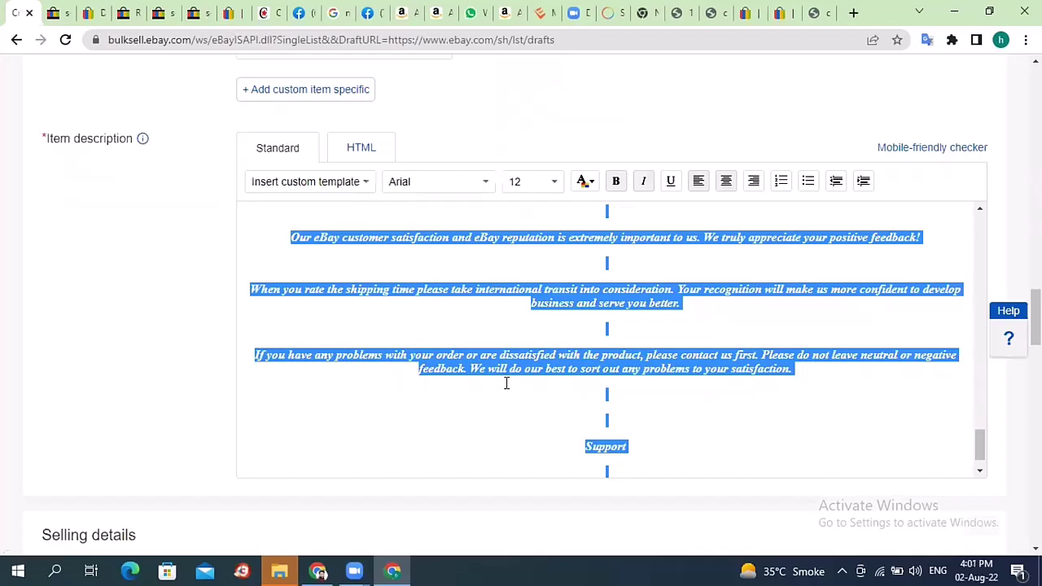
click(523, 414)
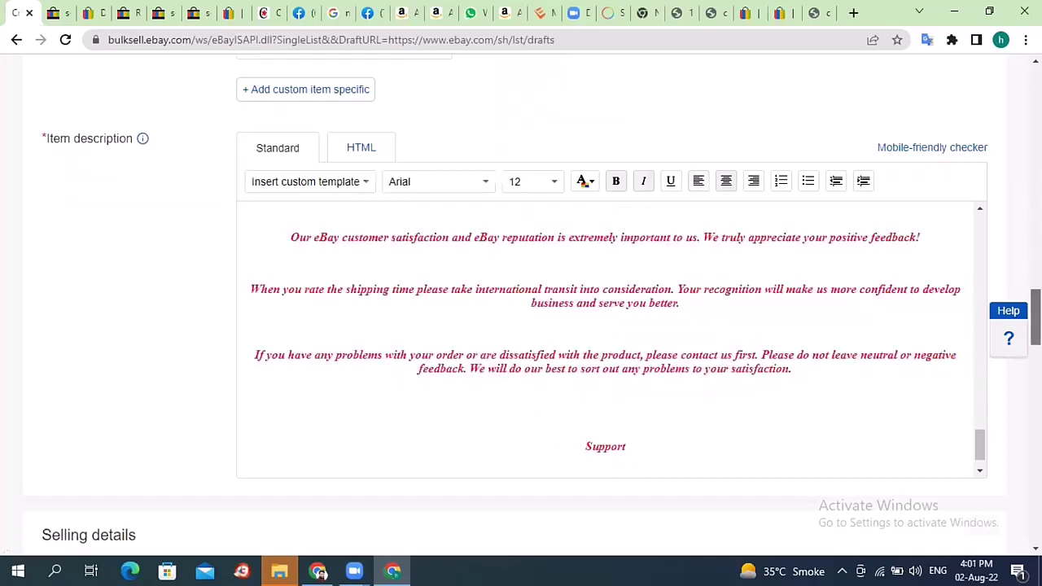
- Examine the format and duration choices offered in the selling details
scroll(1034, 317, down, 4)
scroll(361, 268, up, 4)
scroll(1013, 378, down, 10)
scroll(1012, 378, up, 10)
scroll(978, 346, down, 6)
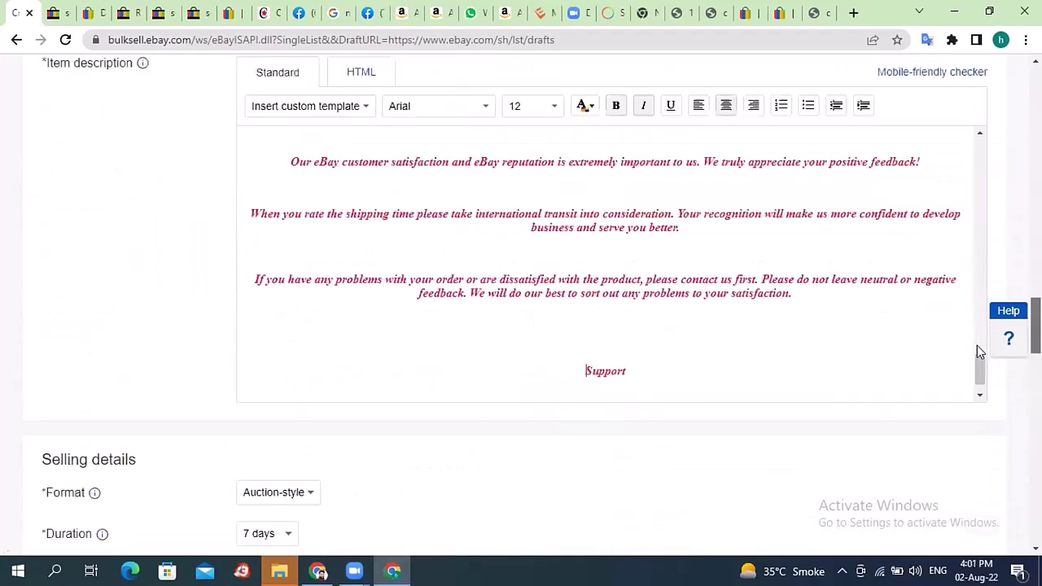
scroll(979, 339, up, 2)
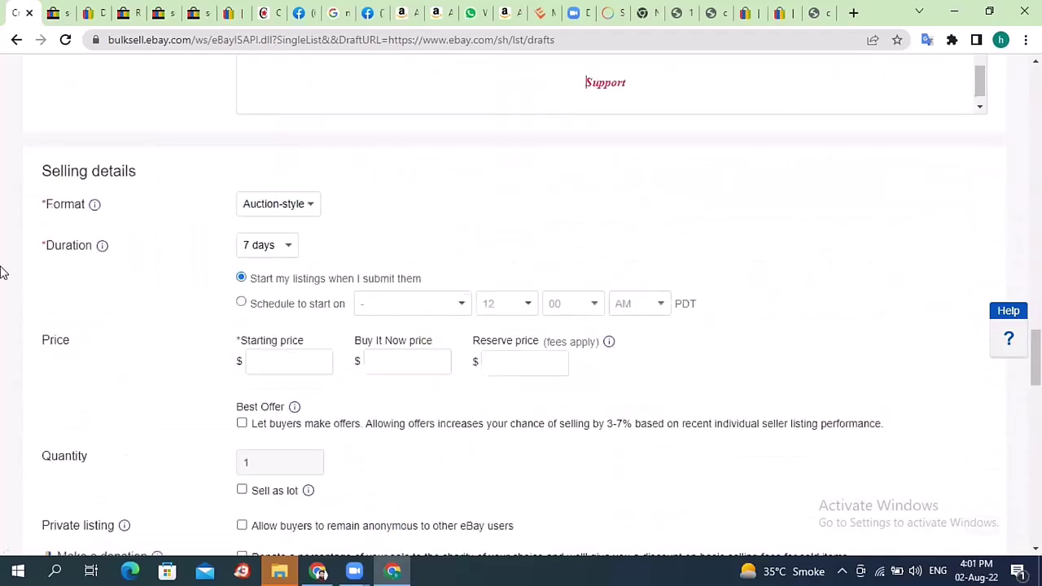
click(274, 209)
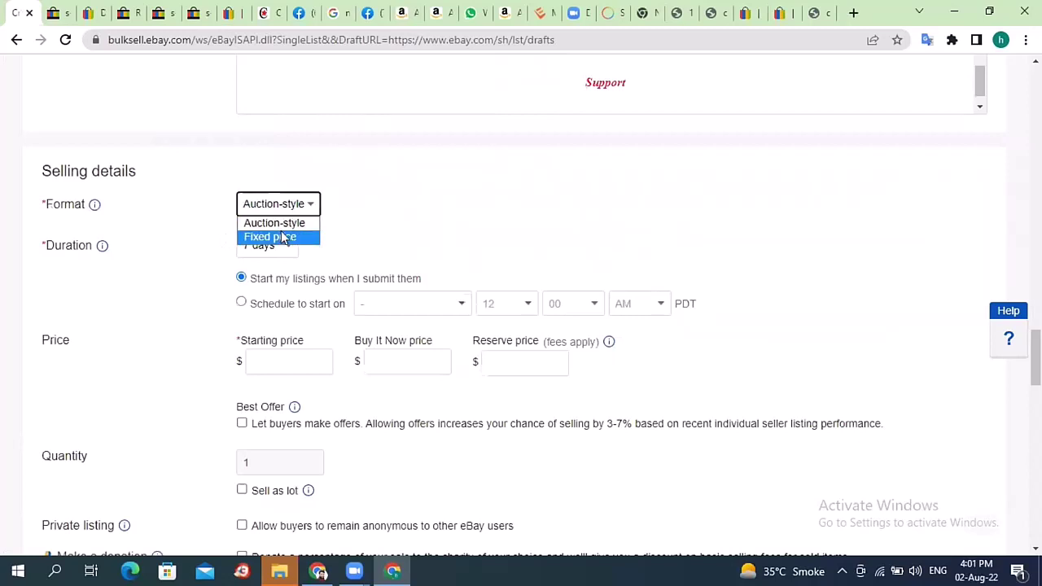
click(407, 211)
click(271, 248)
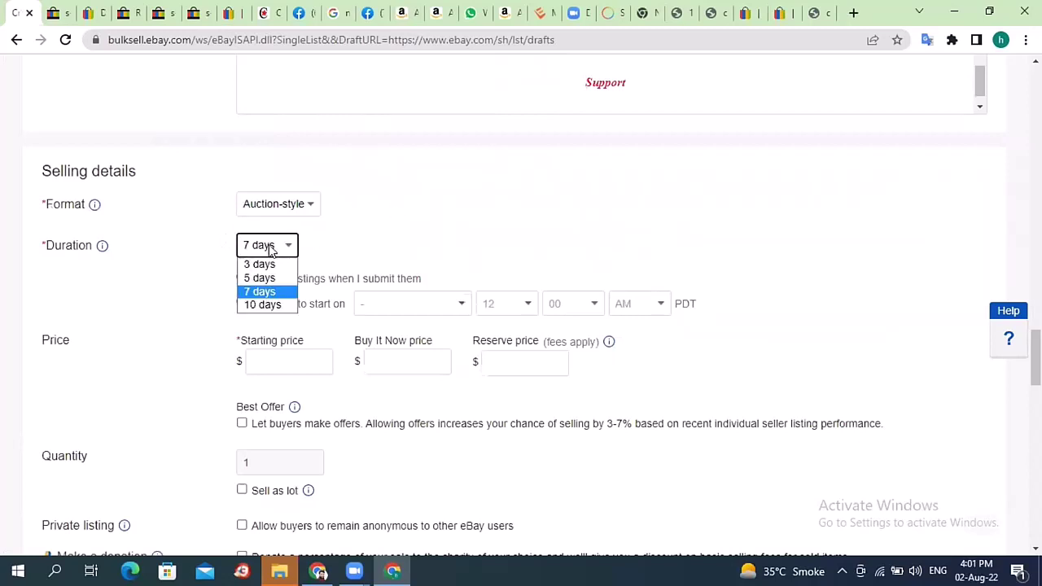
click(271, 248)
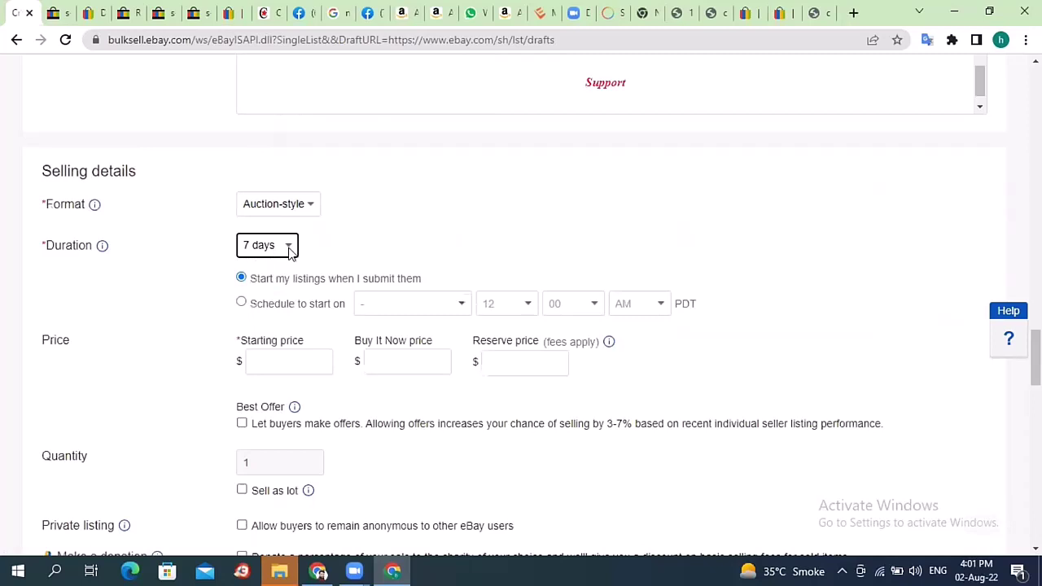
click(289, 252)
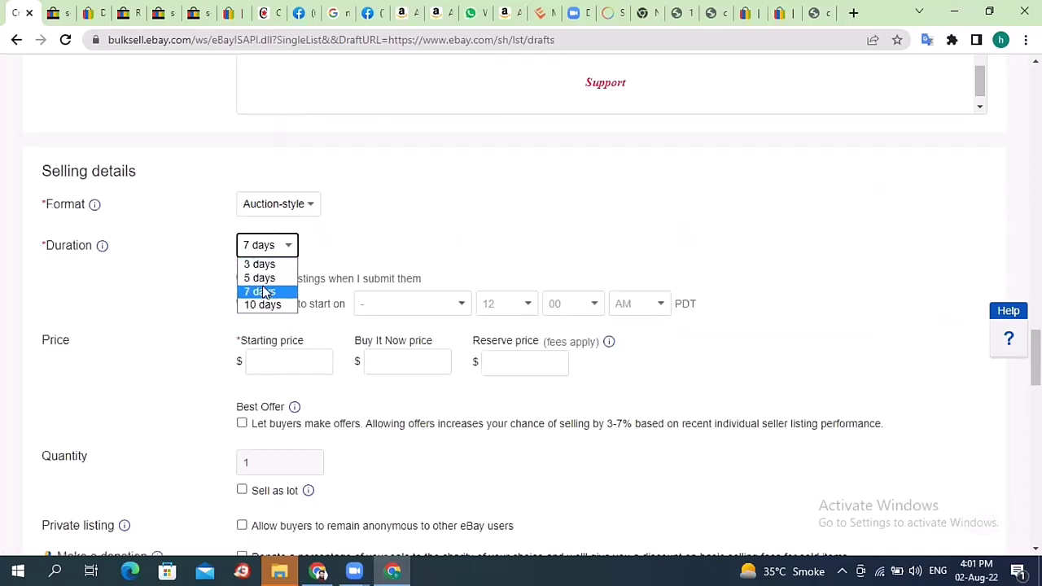
click(317, 232)
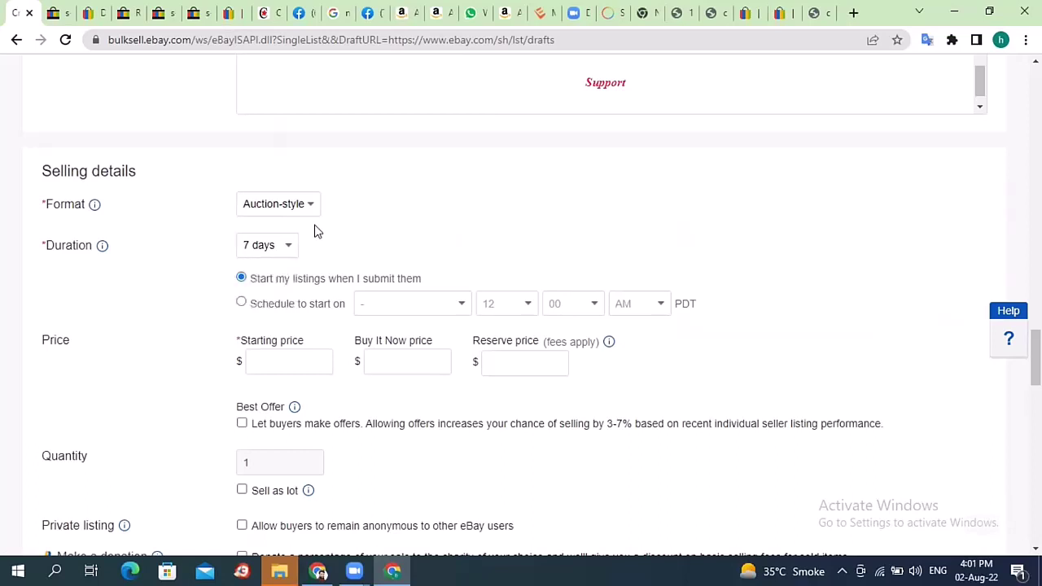
- Change the listing's selling format to Fixed price
click(317, 210)
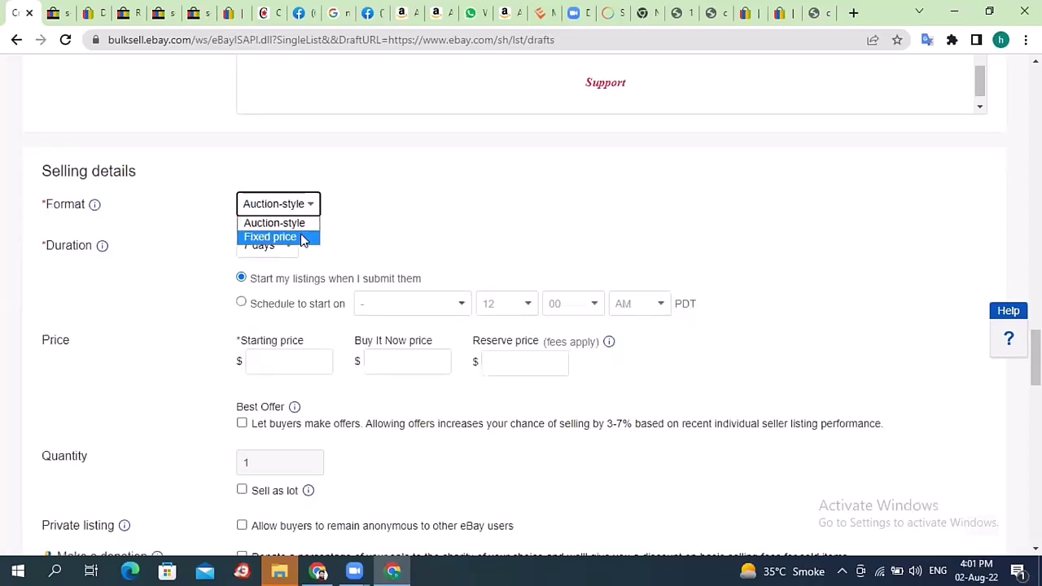
click(303, 237)
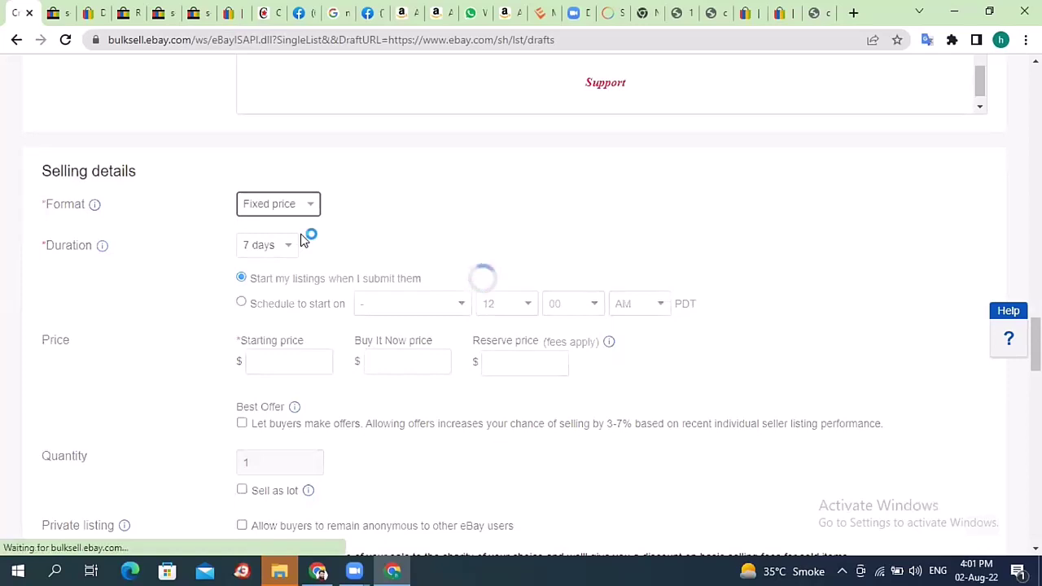